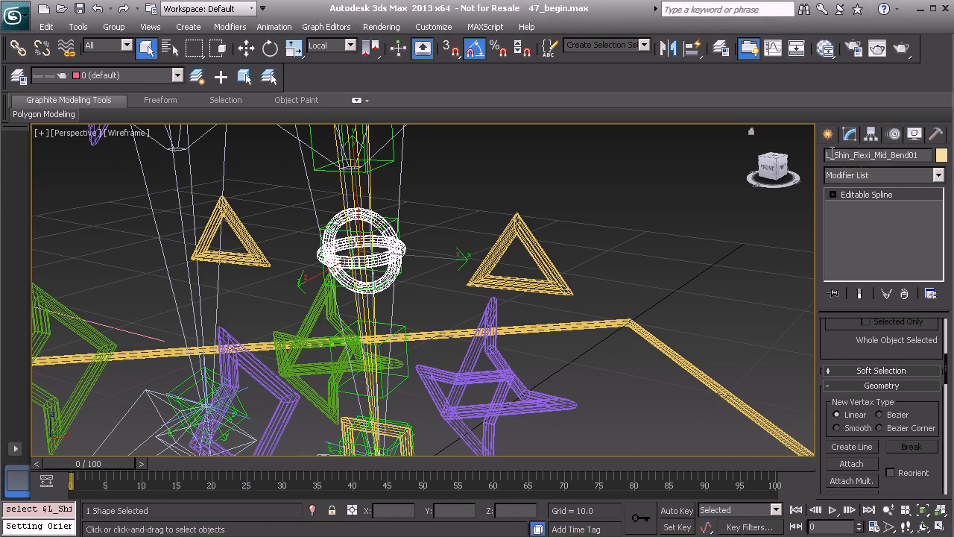
Prefix the selected shin bend spline's name with Anim_ and add it to the Controls layer.
text(Anim_)
click(18, 76)
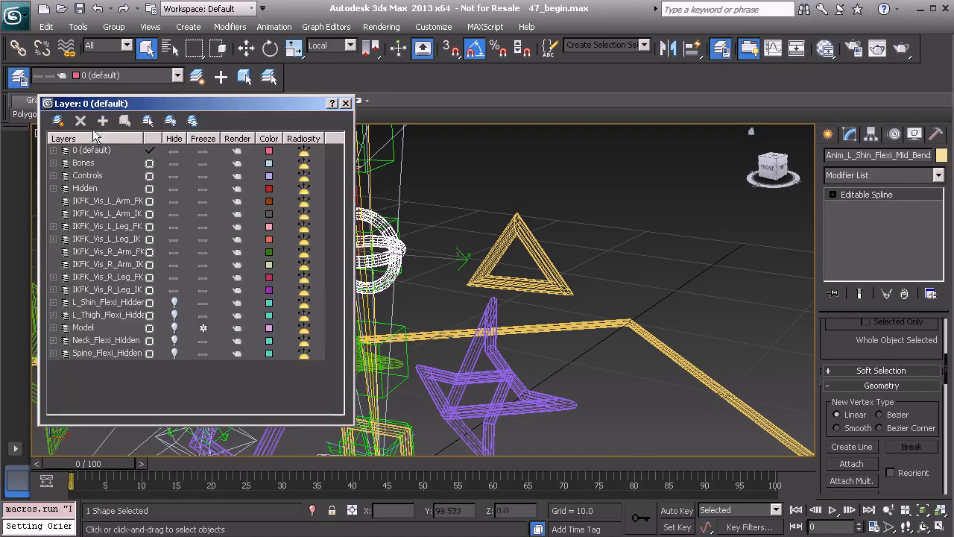
click(98, 177)
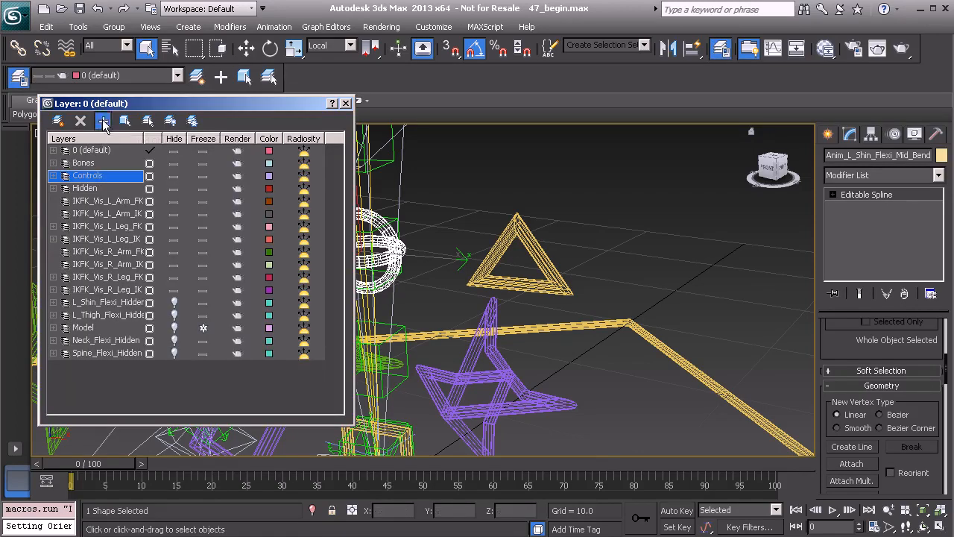
click(345, 103)
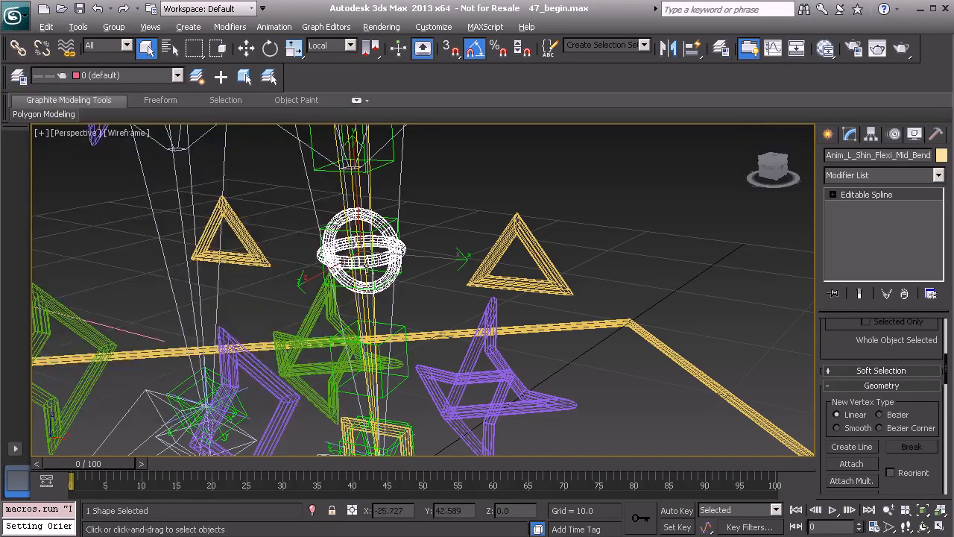
Draw a small circle in the Left viewport beside the shin.
alt+middle_drag(417, 298, 358, 298)
alt+middle_drag(350, 257, 313, 258)
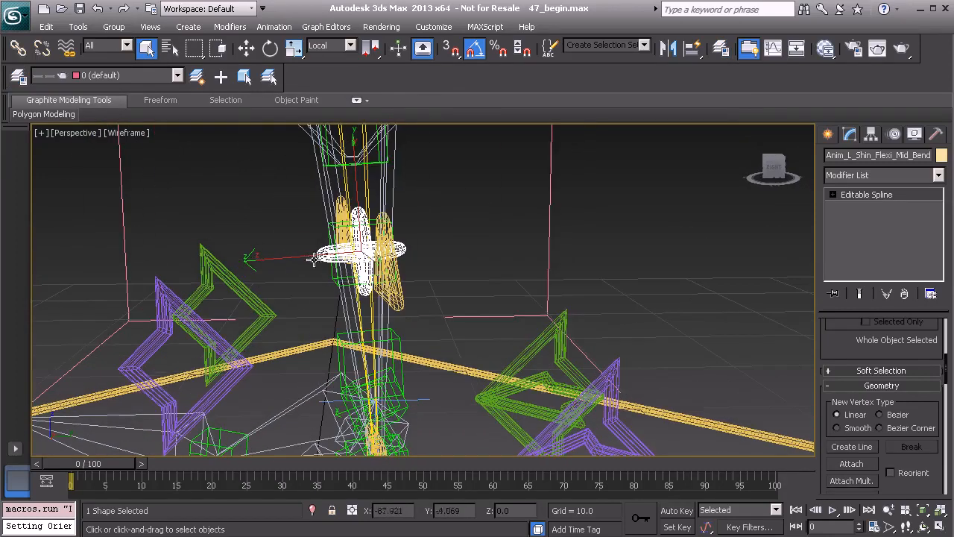
alt+middle_drag(263, 205, 261, 234)
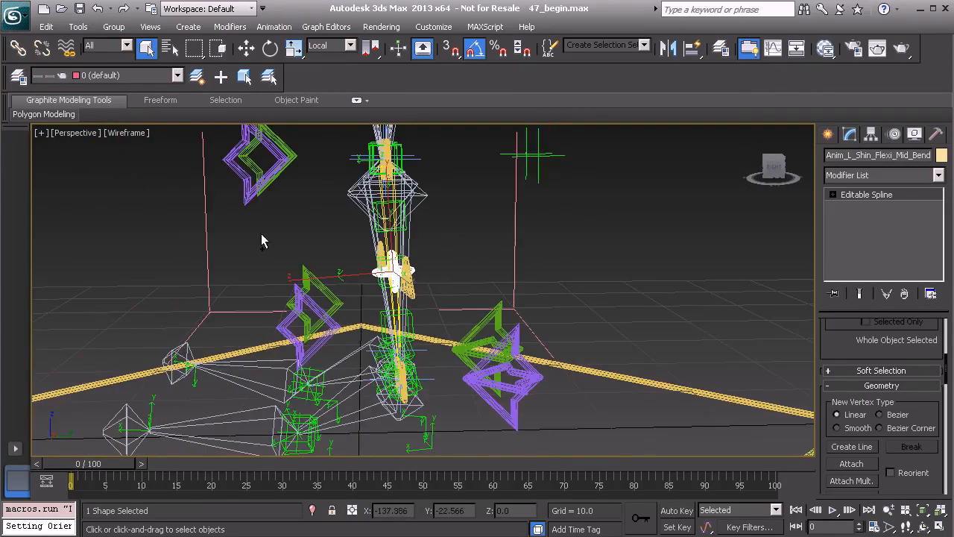
key(alt+w)
right_click(306, 351)
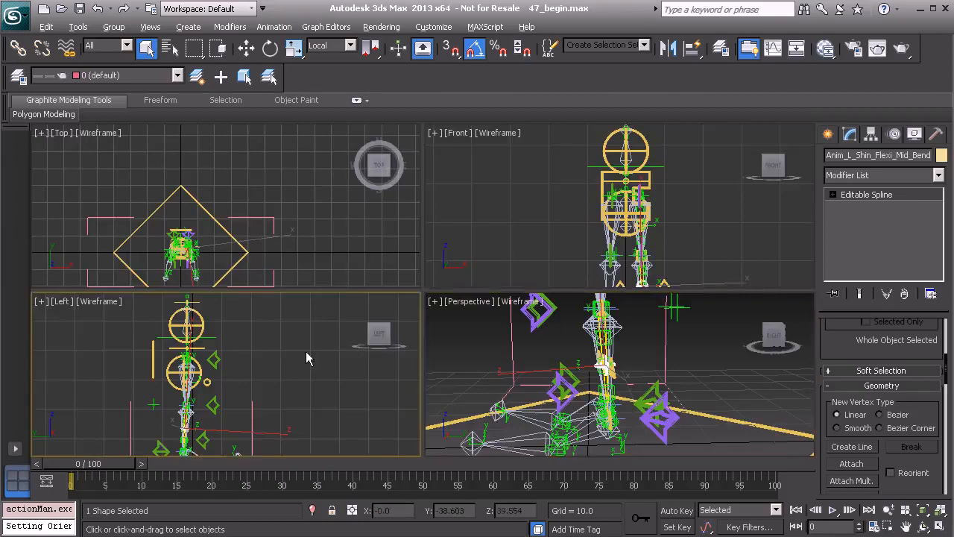
key(alt+w)
middle_drag(308, 351, 311, 267)
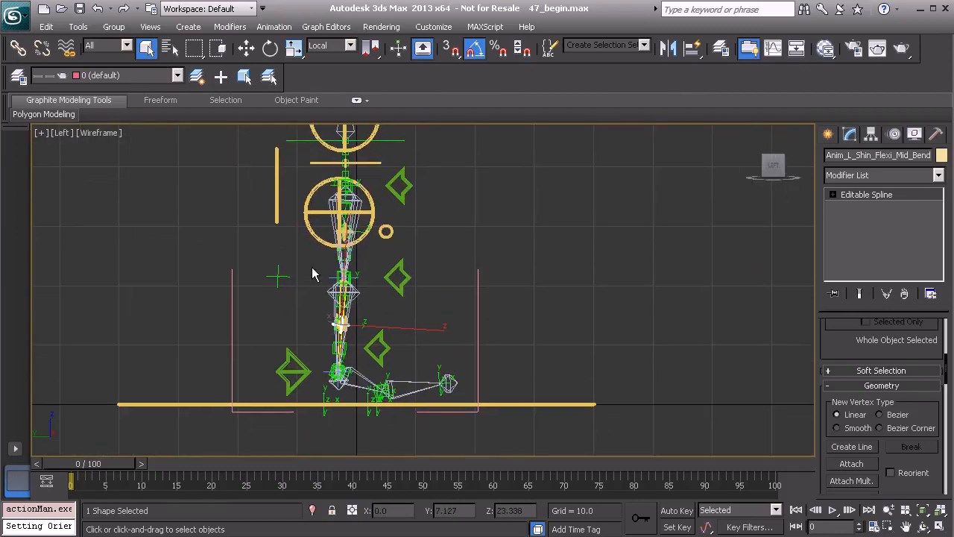
click(829, 135)
click(850, 158)
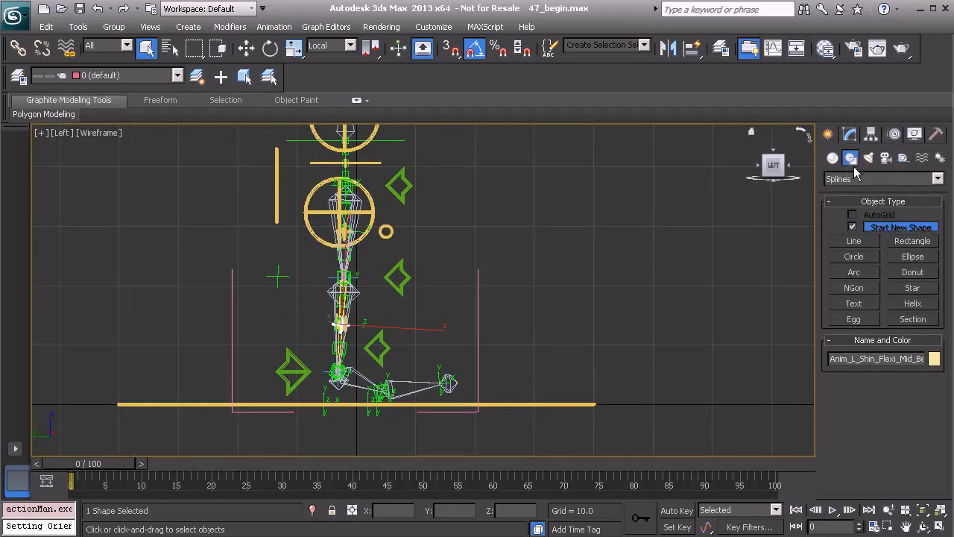
click(856, 256)
drag(463, 226, 473, 228)
right_click(513, 240)
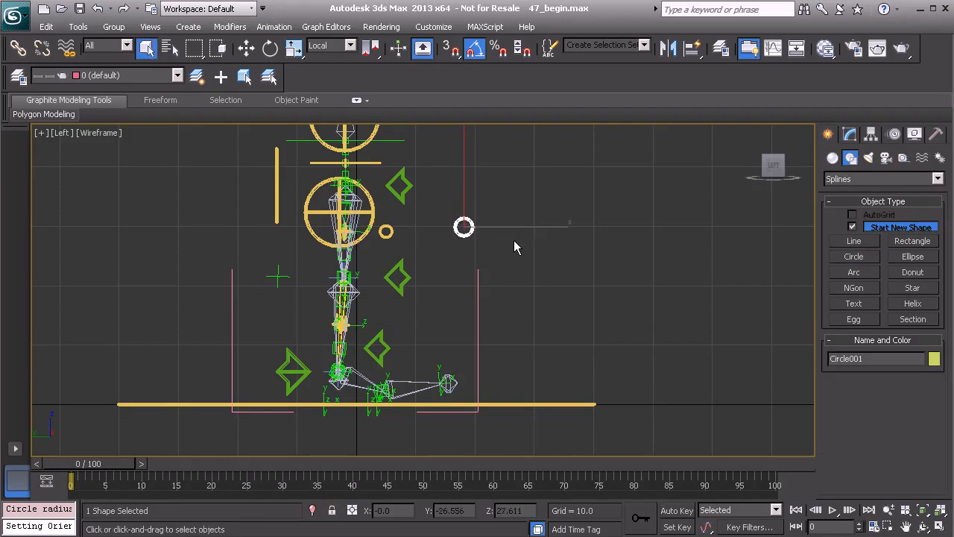
Set the circle's radius to 1.
key(alt+w)
right_click(463, 332)
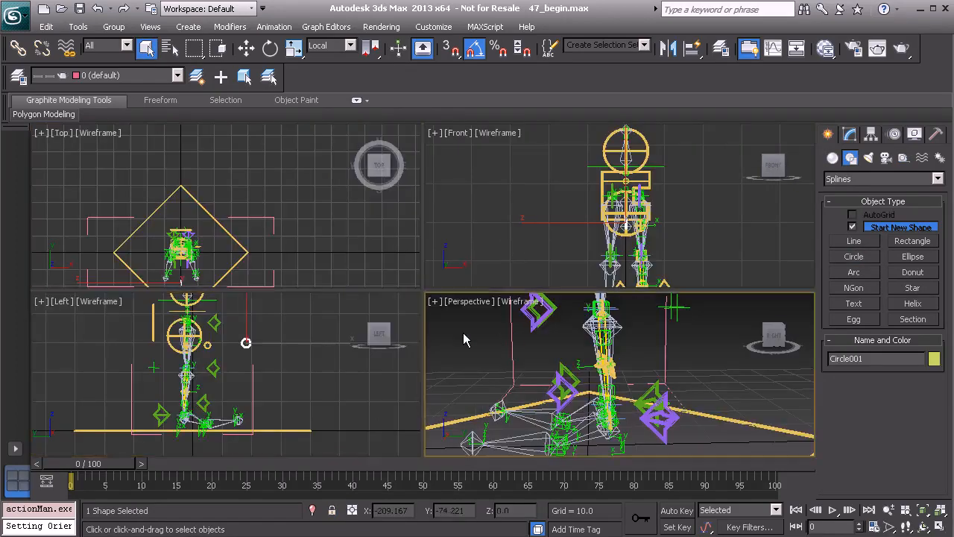
key(alt+w)
scroll(448, 328, up, 5)
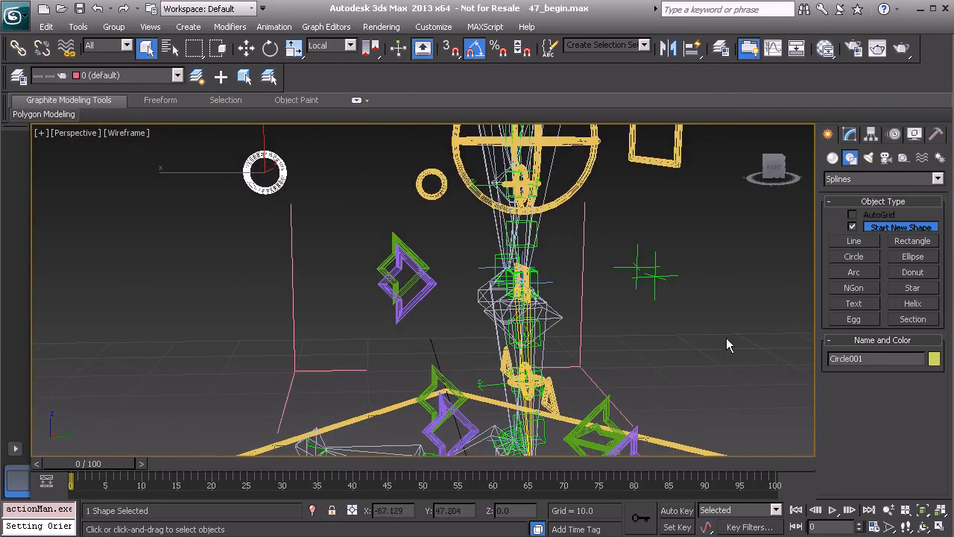
click(851, 134)
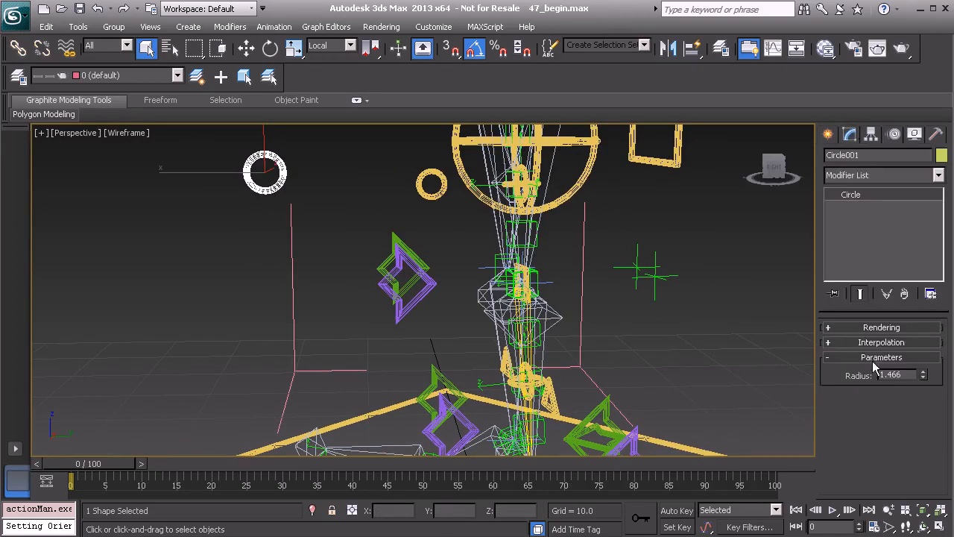
double_click(908, 375)
text(1)
key(Return)
Quick-align the circle to the shin bend control.
scroll(474, 301, up, 6)
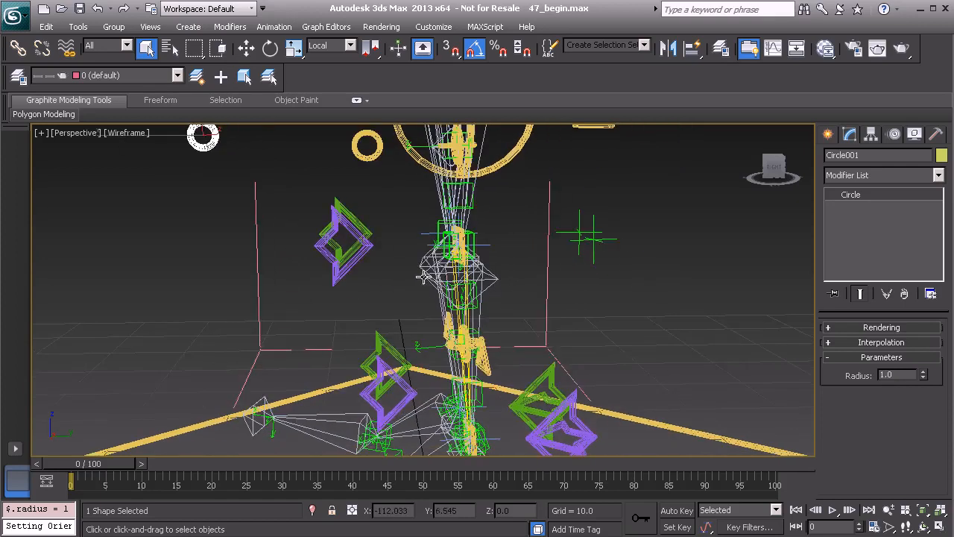
scroll(477, 282, up, 6)
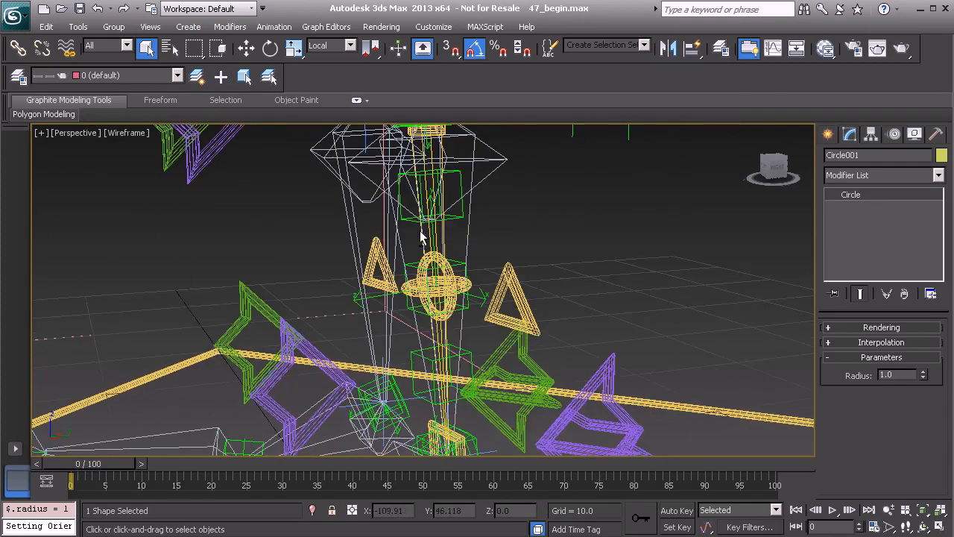
key(shift+a)
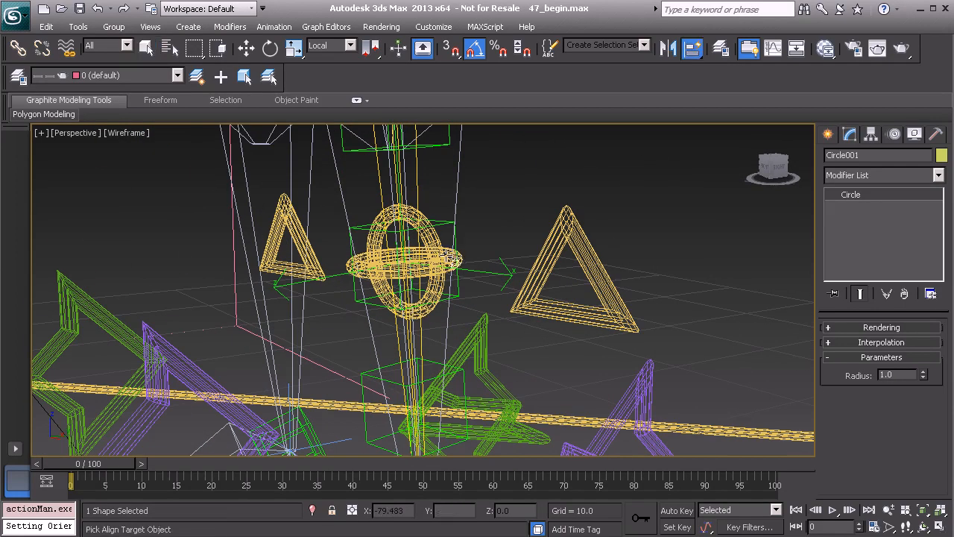
click(439, 249)
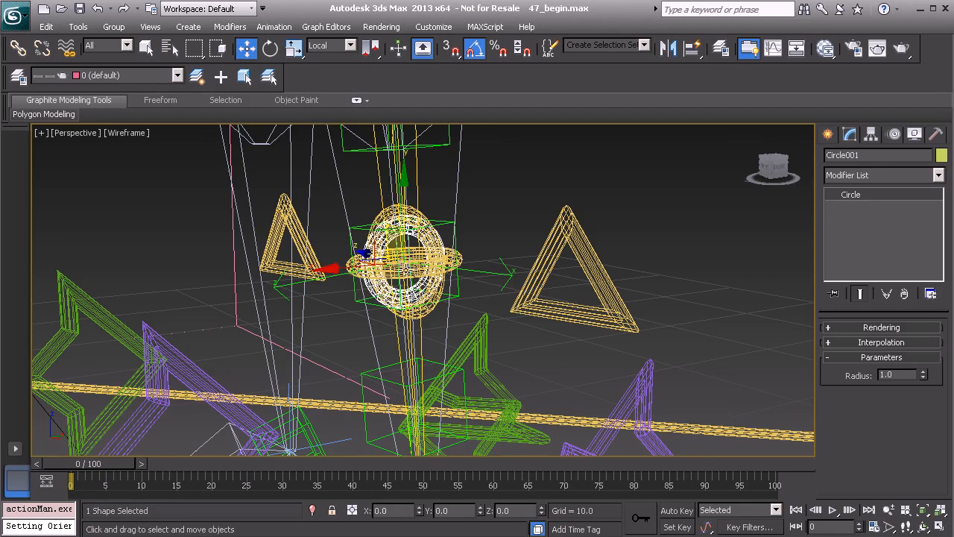
Switch to World coordinates and set the circle's Y position to -2.
alt+middle_drag(417, 246, 407, 201)
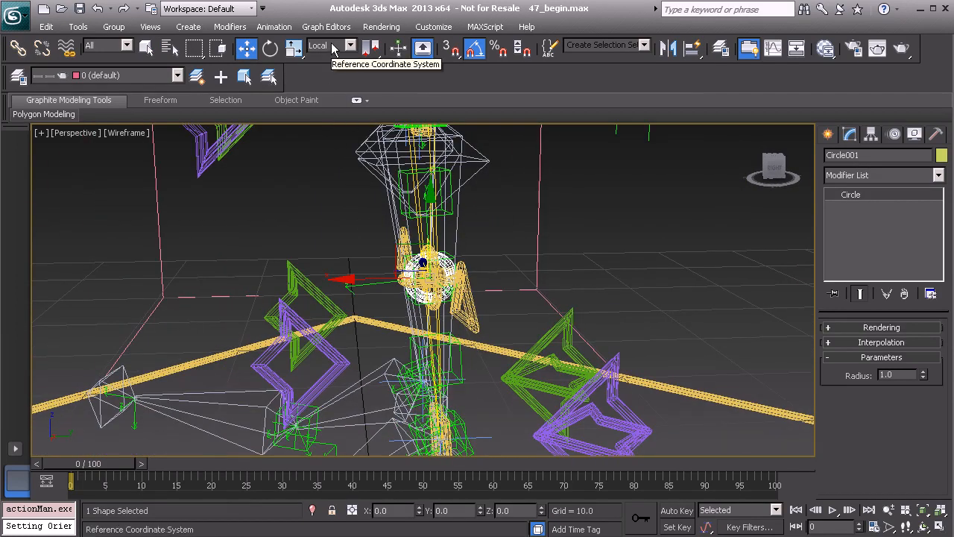
click(330, 47)
click(332, 76)
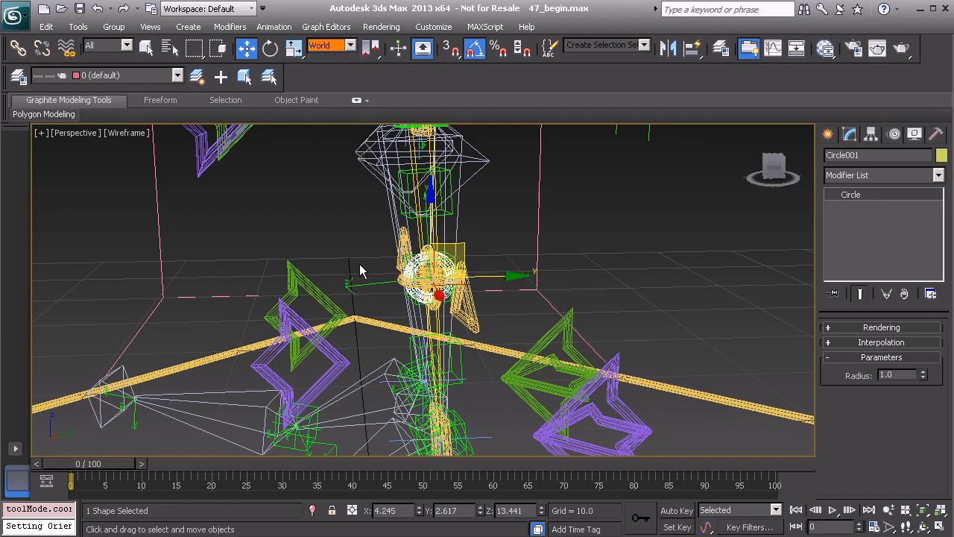
scroll(373, 241, down, 4)
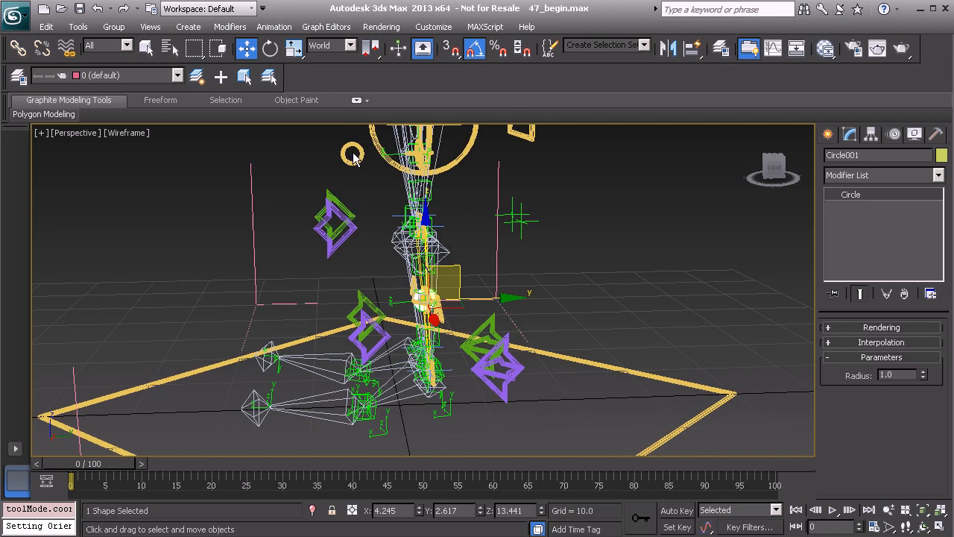
scroll(399, 241, up, 2)
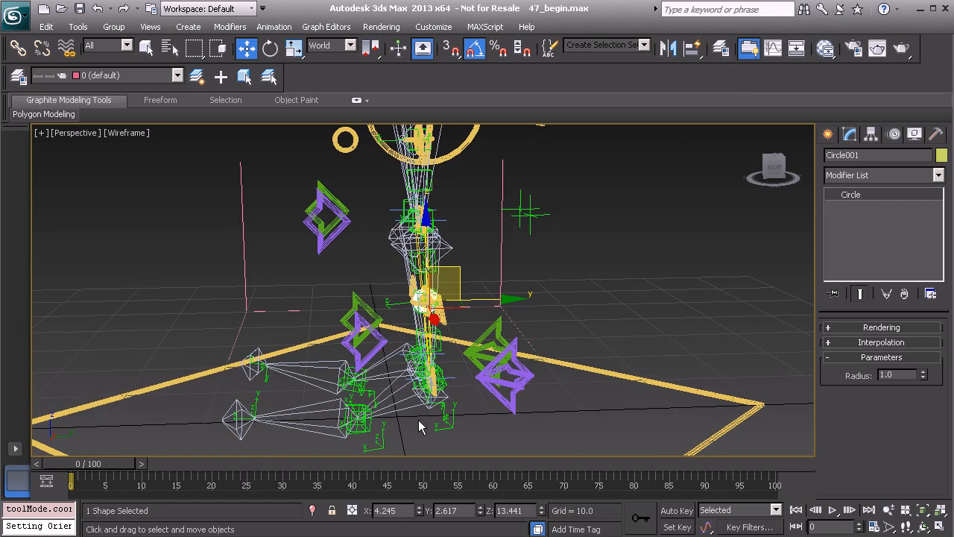
double_click(456, 510)
text(-4)
key(Return)
alt+middle_drag(313, 322, 371, 308)
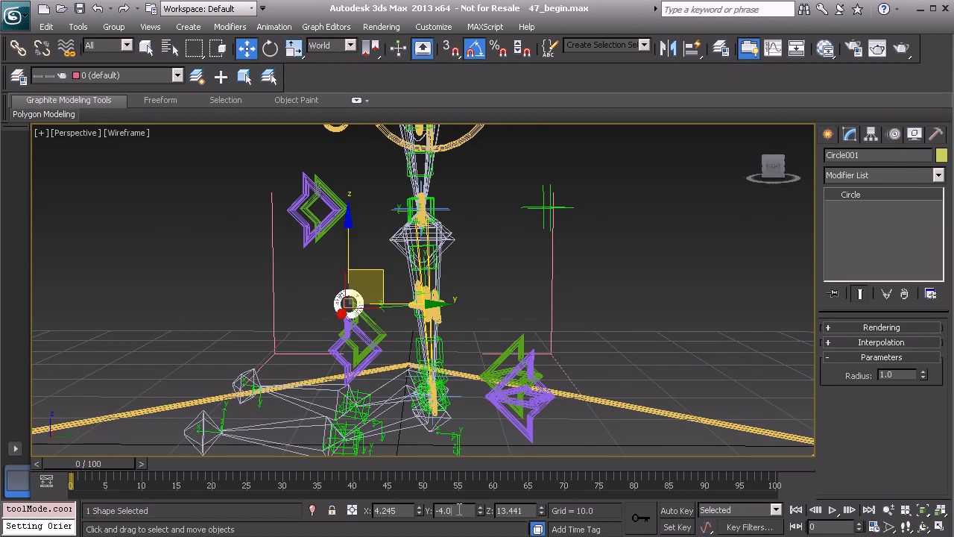
text(-2)
key(Return)
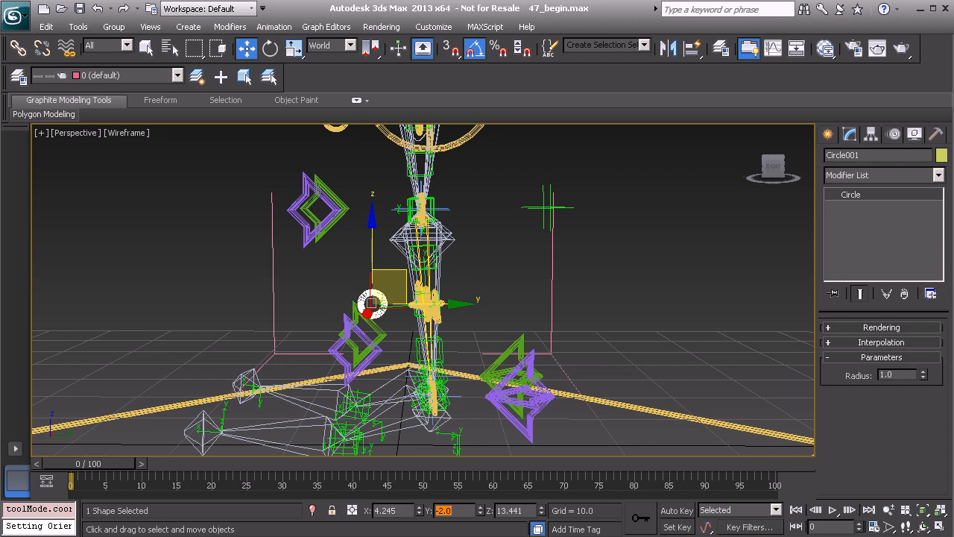
Temporarily unhide the Model layer to check the circle's placement against the leg mesh.
mouse_move(352, 330)
alt+middle_down()
mouse_move(373, 313)
mouse_move(358, 322)
alt+middle_up()
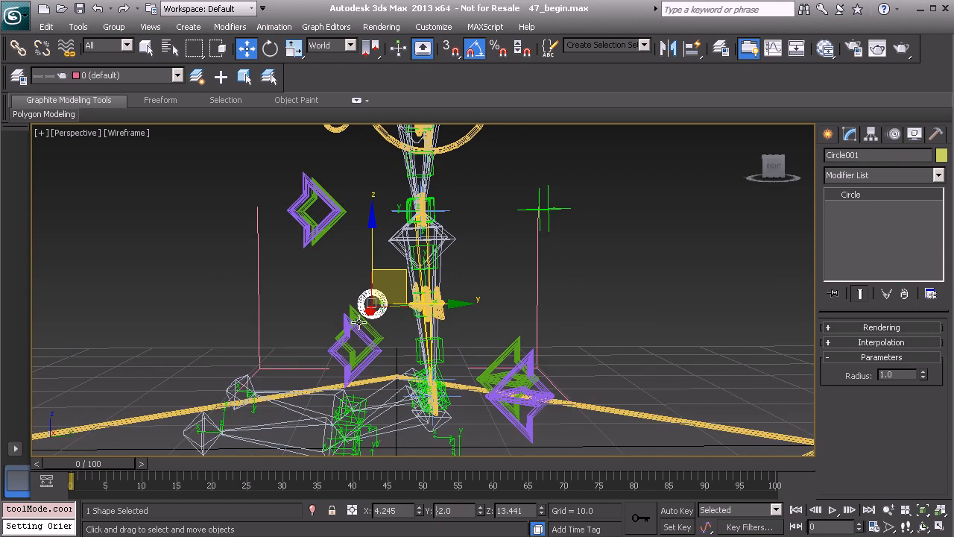
click(18, 76)
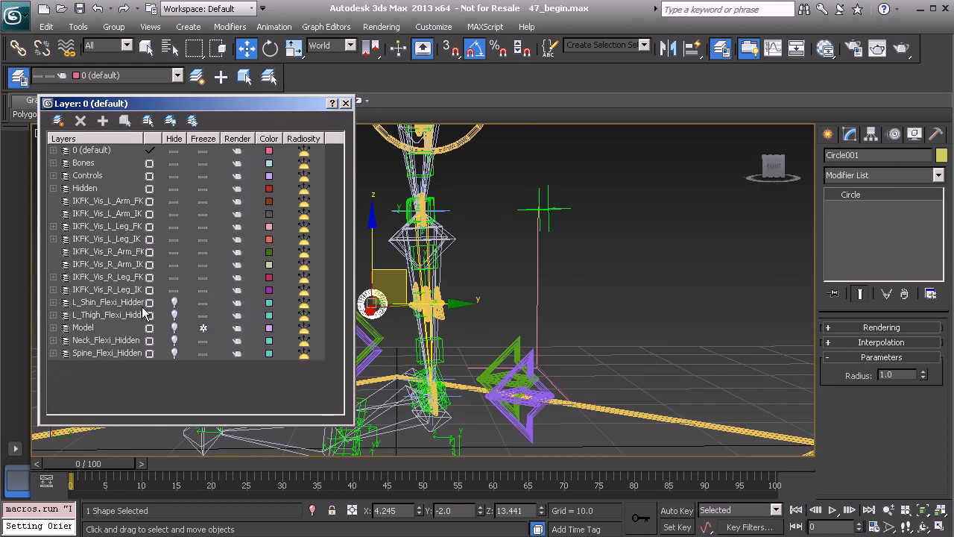
click(173, 327)
scroll(469, 307, up, 3)
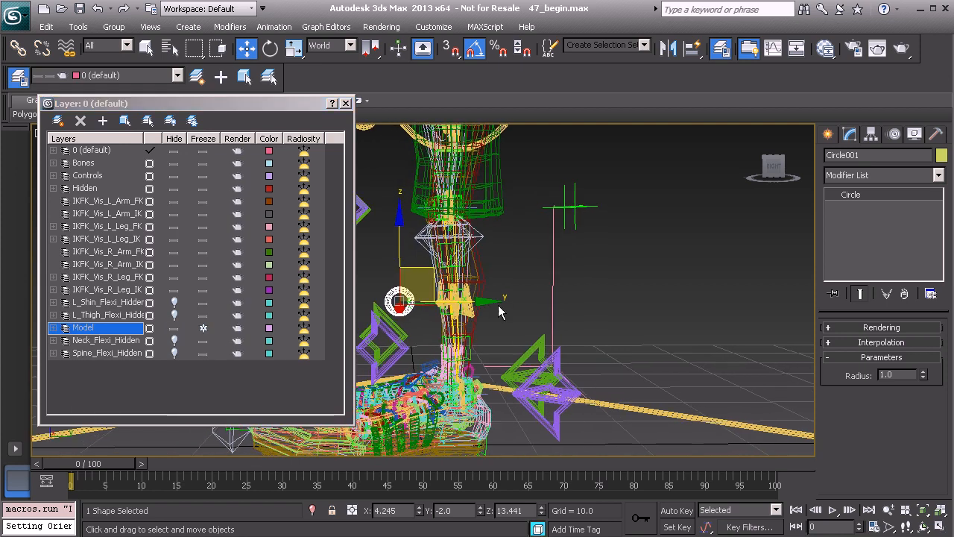
alt+middle_drag(468, 308, 431, 335)
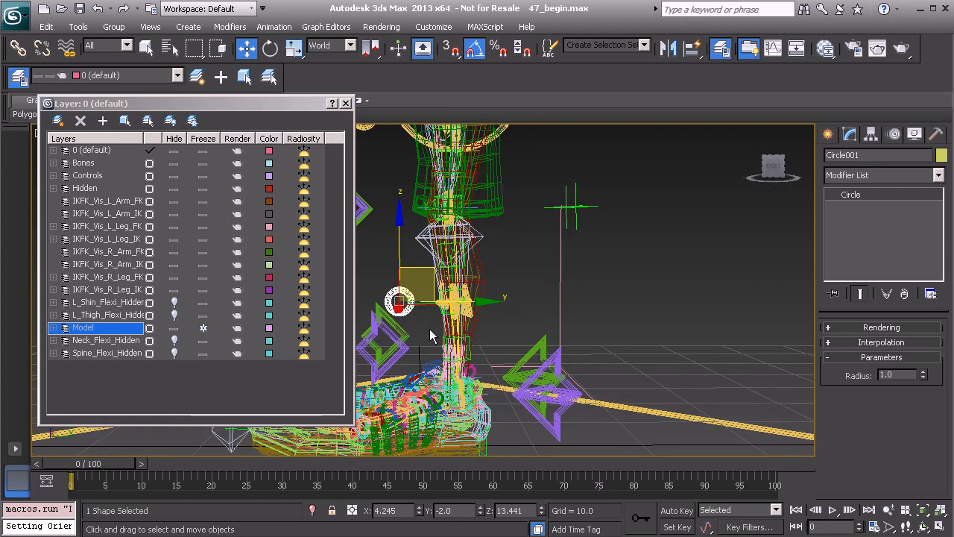
click(174, 328)
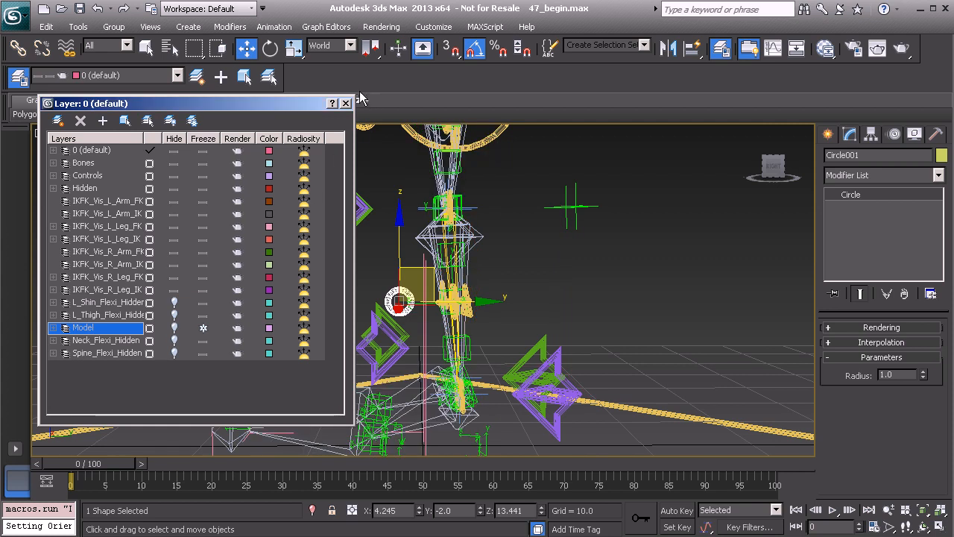
click(345, 102)
alt+middle_drag(419, 246, 473, 280)
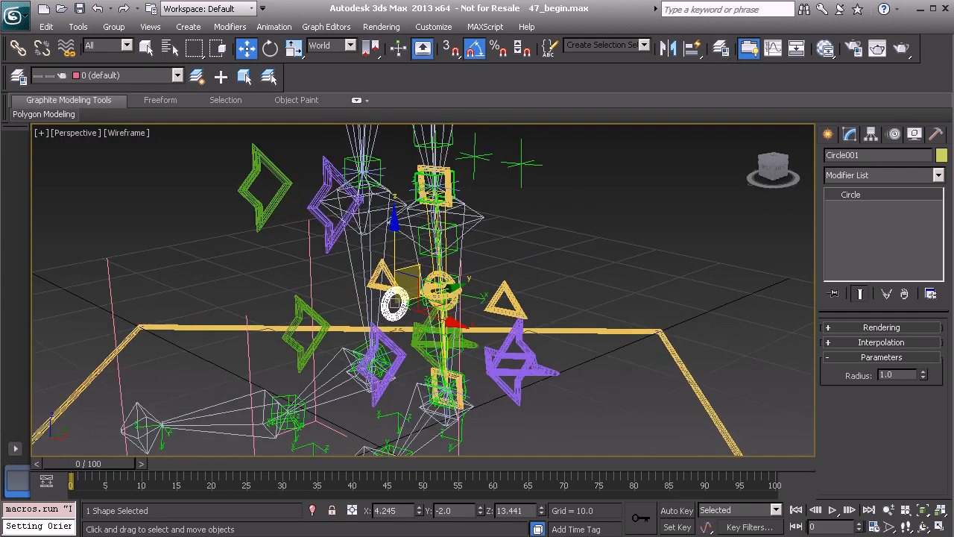
Attach the circle to the Anim_L_Shin_Flexi_Mid_Bend control spline.
scroll(473, 281, up, 5)
click(477, 275)
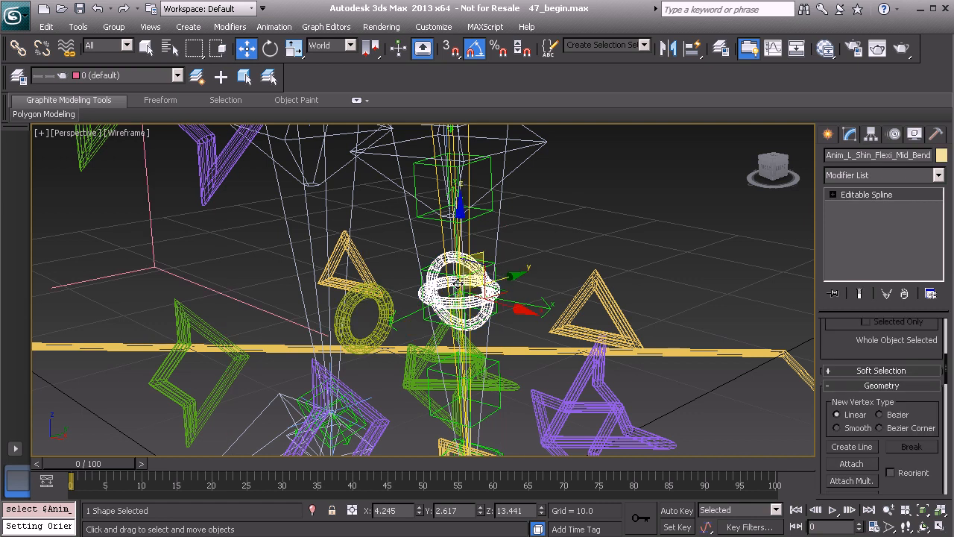
middle_drag(467, 271, 469, 262)
click(852, 463)
alt+middle_drag(537, 313, 349, 273)
click(348, 257)
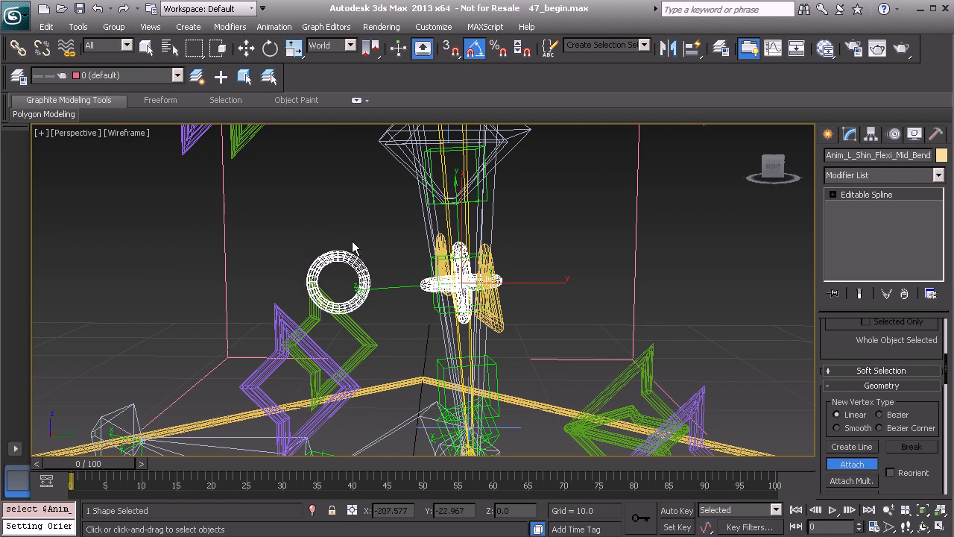
Move the left leg IK control to test the shin control, then undo the moves.
key(w)
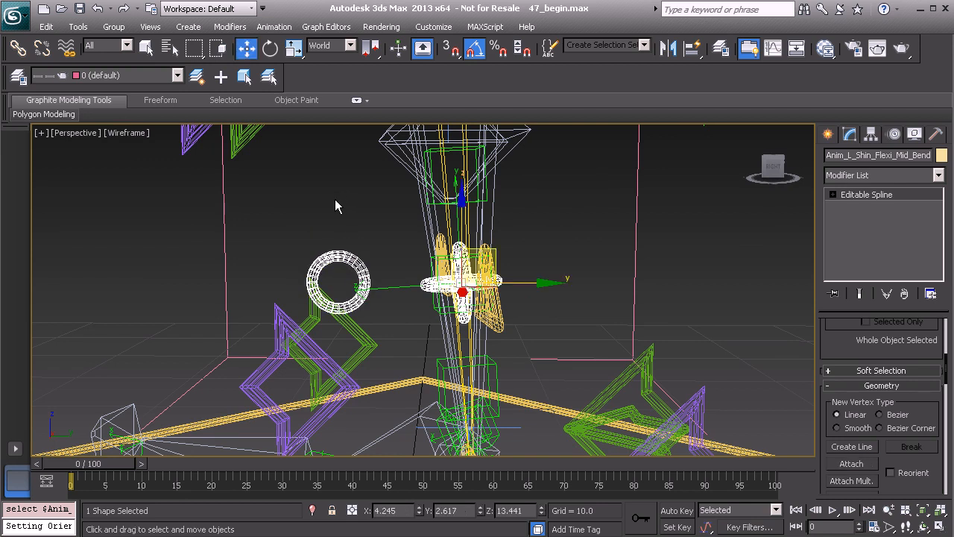
alt+middle_drag(527, 322, 484, 256)
drag(488, 248, 433, 253)
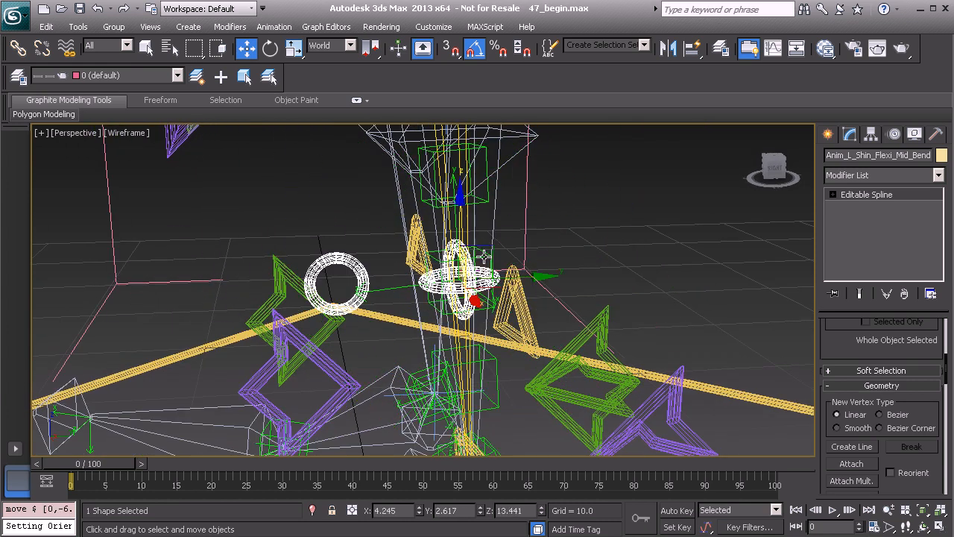
key(shift+z)
click(553, 367)
drag(482, 343, 162, 390)
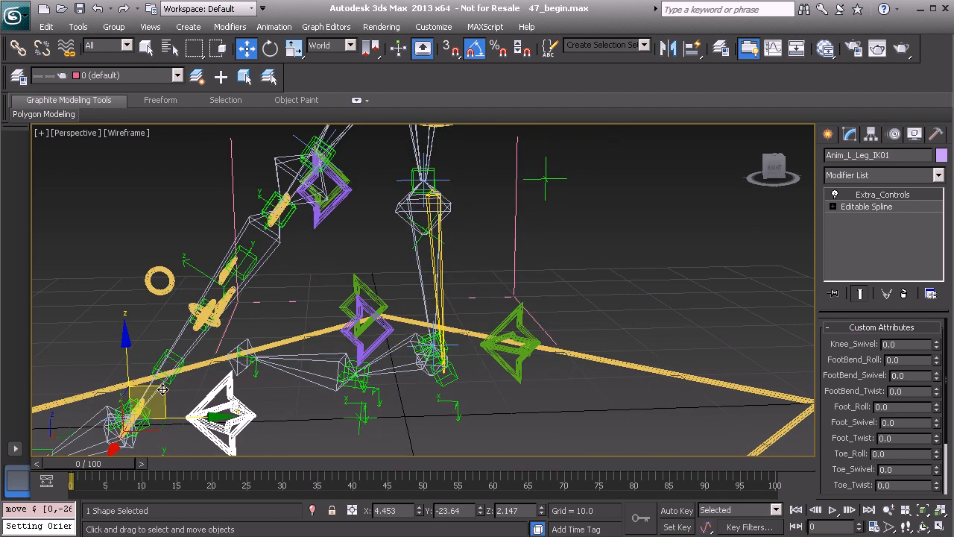
click(171, 274)
middle_drag(258, 296, 284, 293)
drag(265, 280, 184, 289)
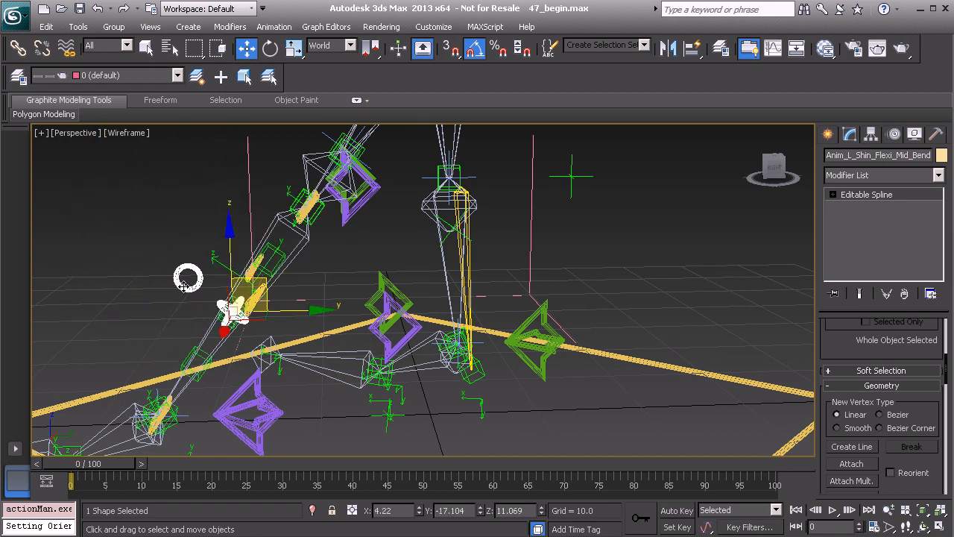
key(ctrl+z)
Undo the remaining move of the left leg IK control.
key(ctrl+z)
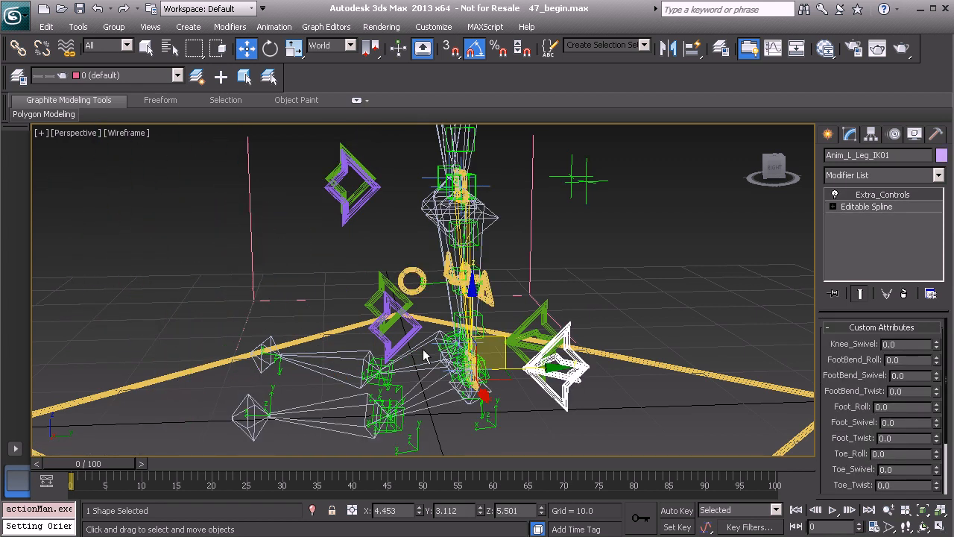
key(ctrl+z)
alt+middle_drag(420, 298, 505, 291)
key(Tab)
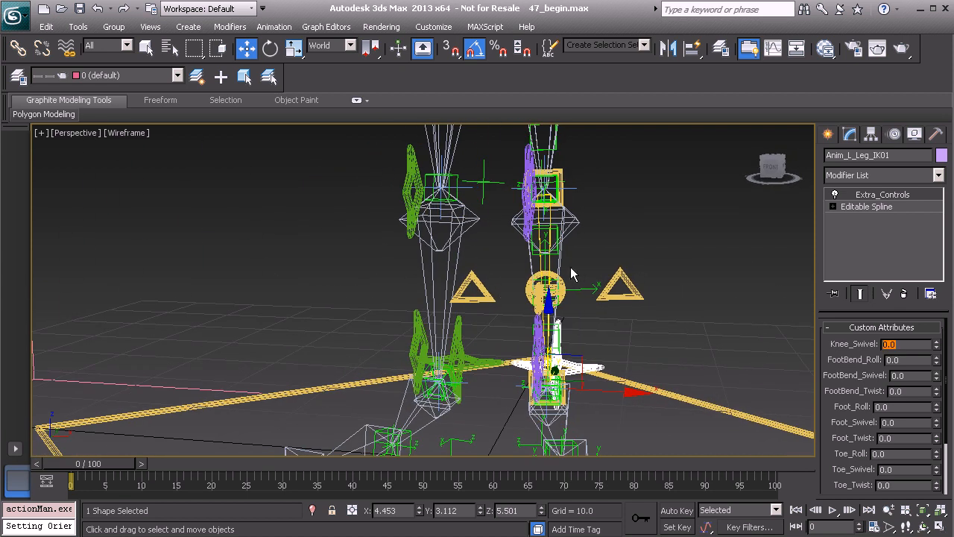
Unhide the L_Shin_Flexi_Hidden layer in the layer manager.
alt+middle_drag(629, 303, 436, 267)
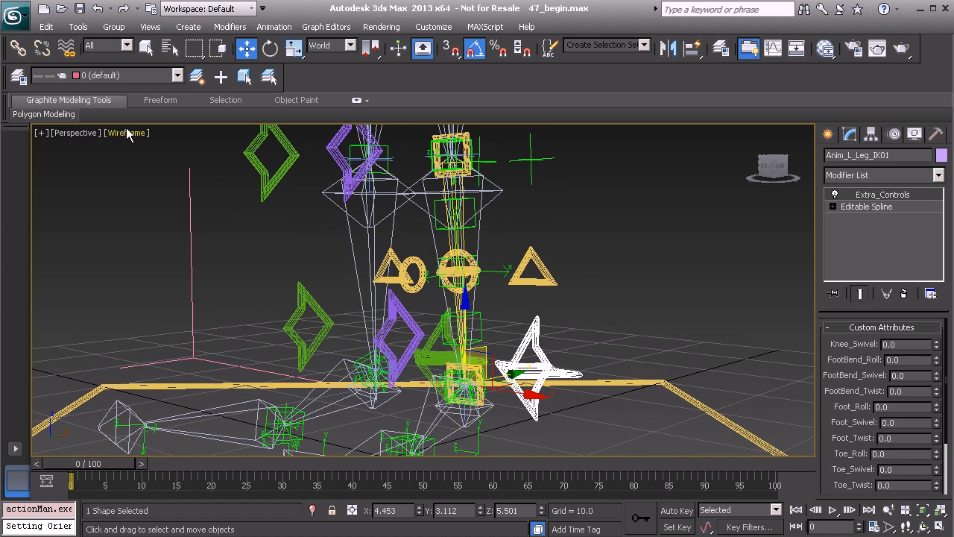
click(20, 77)
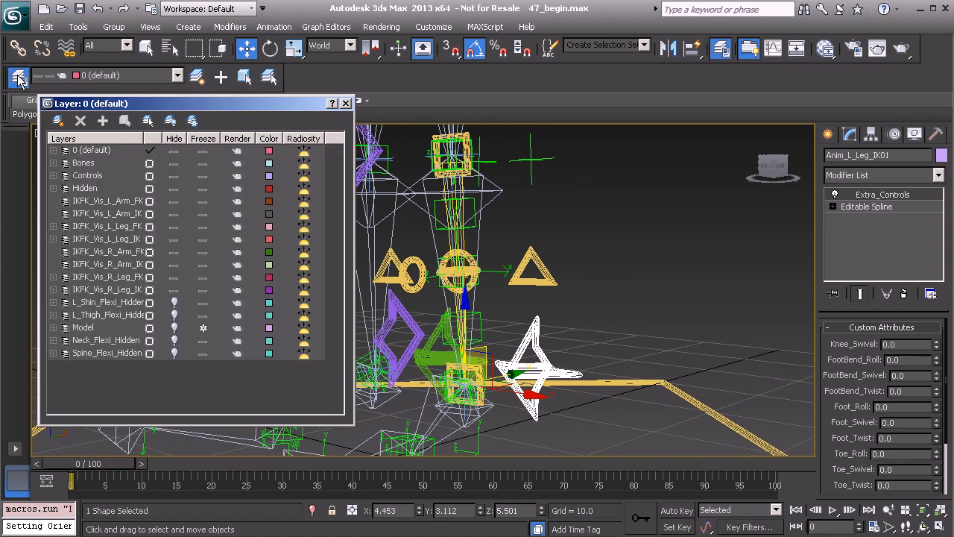
click(175, 302)
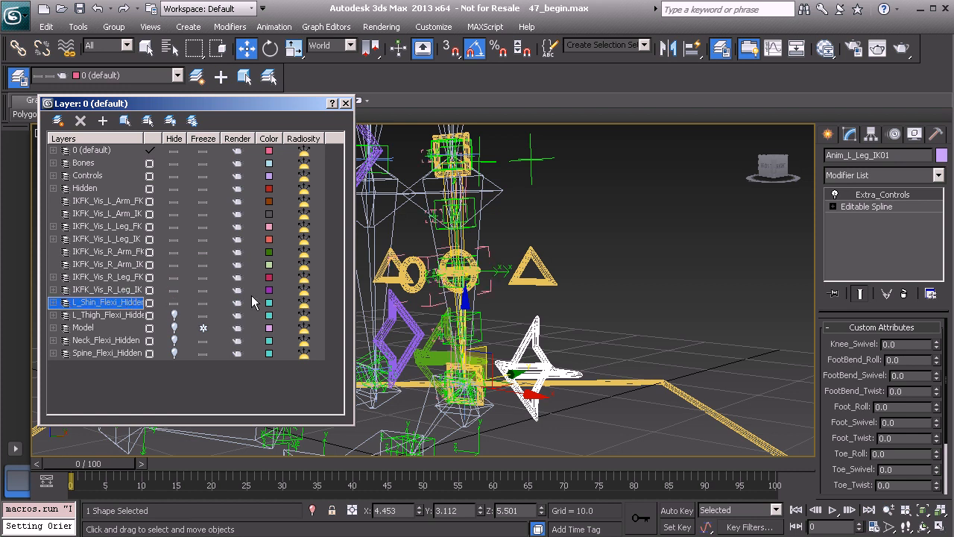
Select L_Shin_Flexi_BnDrv_D01, open its X Scale expression controller, and set the expression's constant to 7.9575.
alt+middle_drag(575, 277, 589, 275)
scroll(569, 278, up, 2)
middle_drag(487, 209, 483, 248)
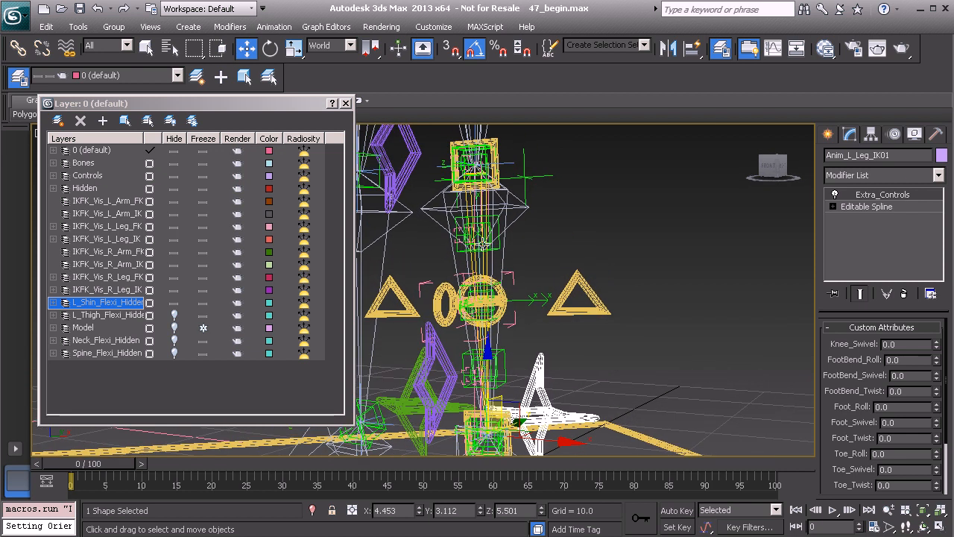
scroll(484, 302, up, 4)
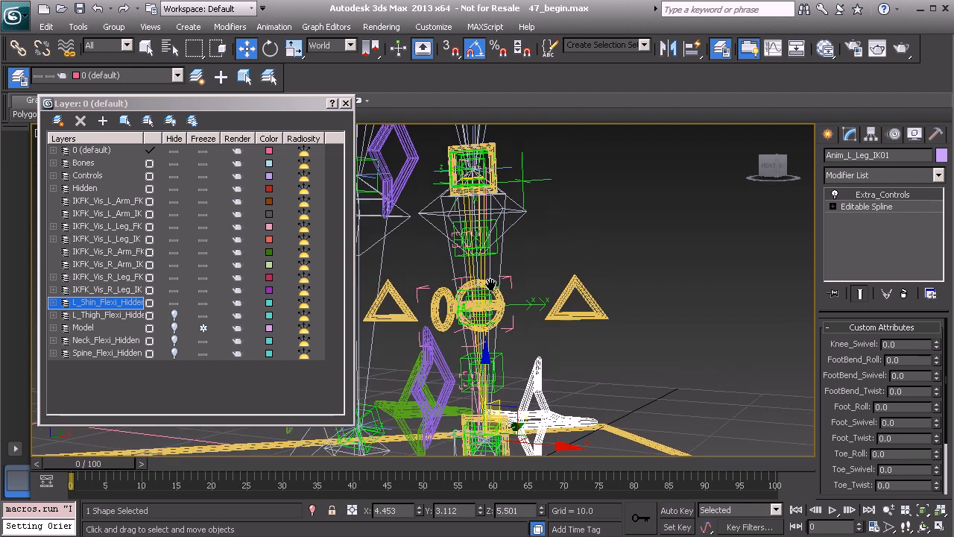
click(543, 260)
alt+middle_drag(544, 262, 517, 254)
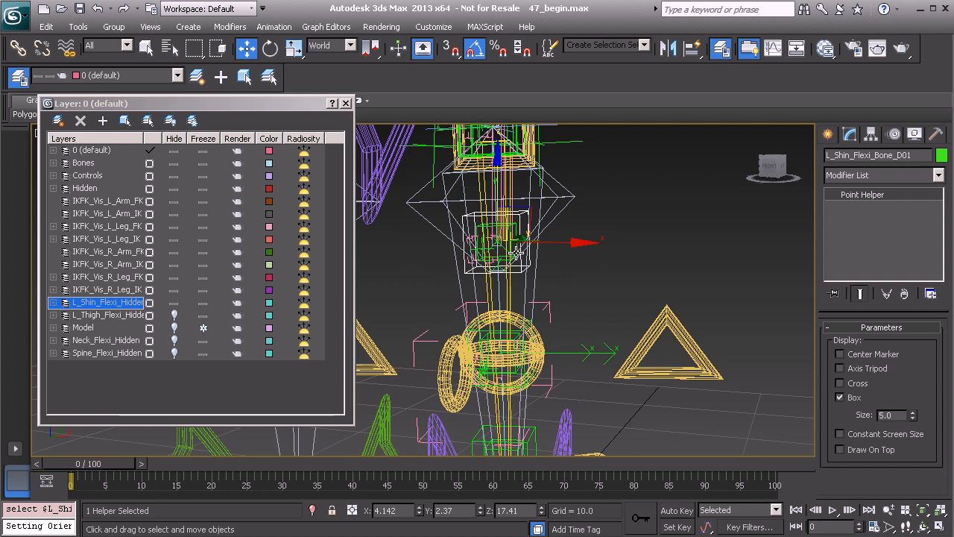
key(Page_Up)
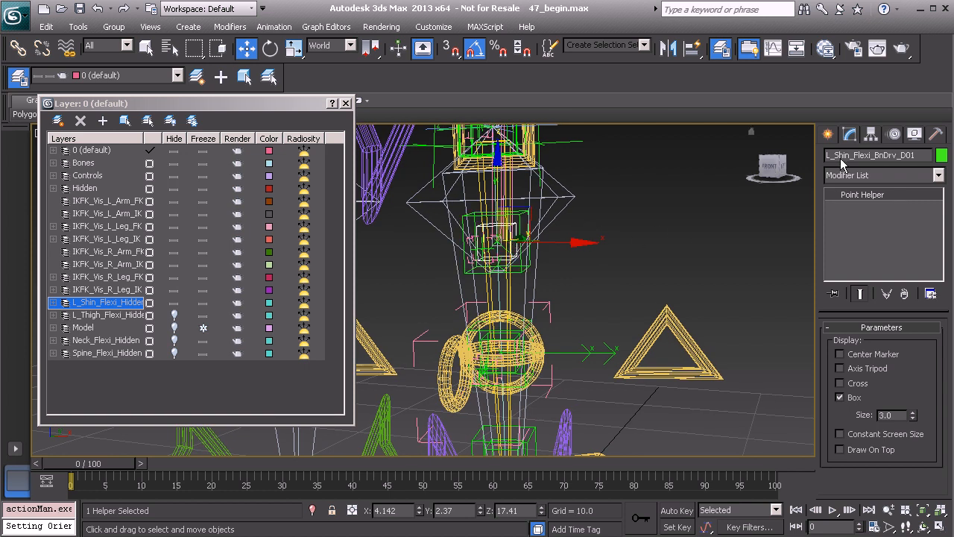
click(892, 135)
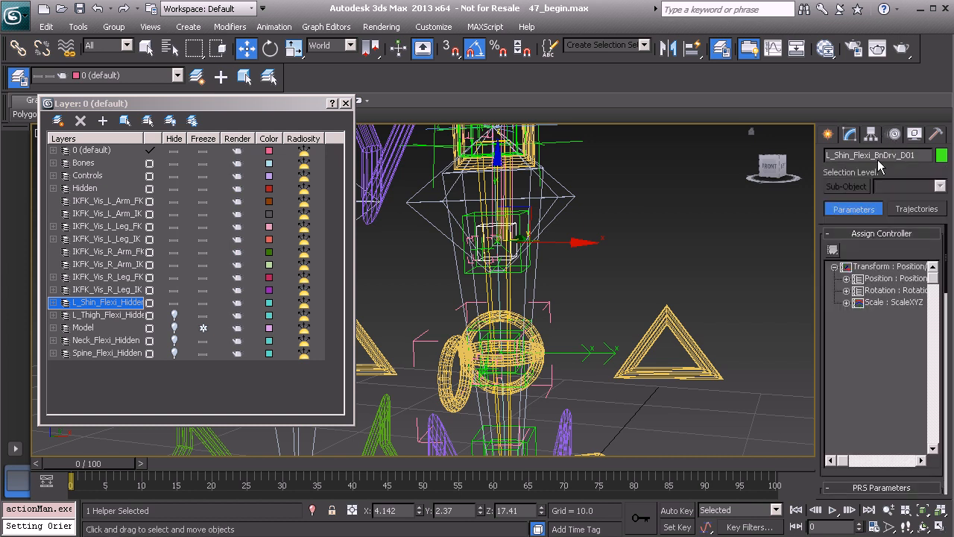
click(846, 303)
right_click(889, 316)
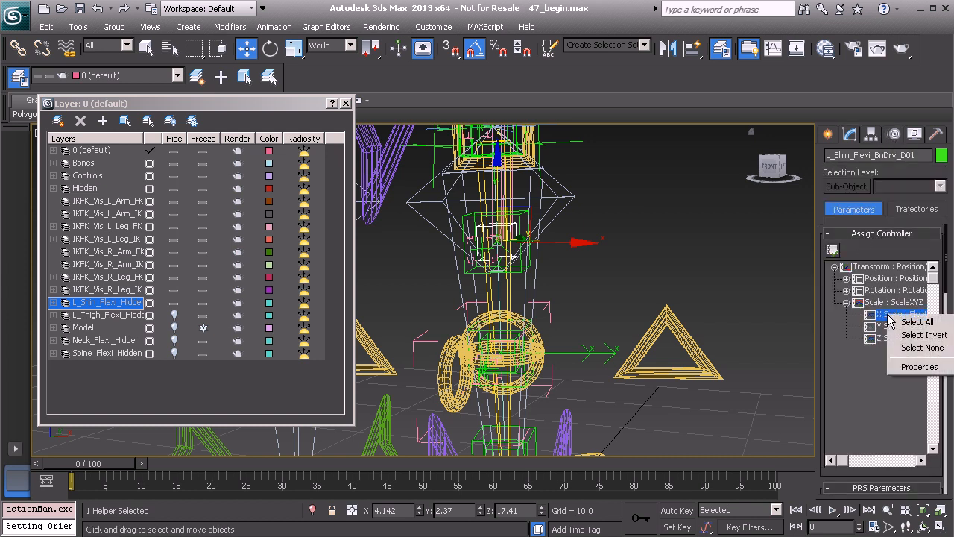
click(919, 366)
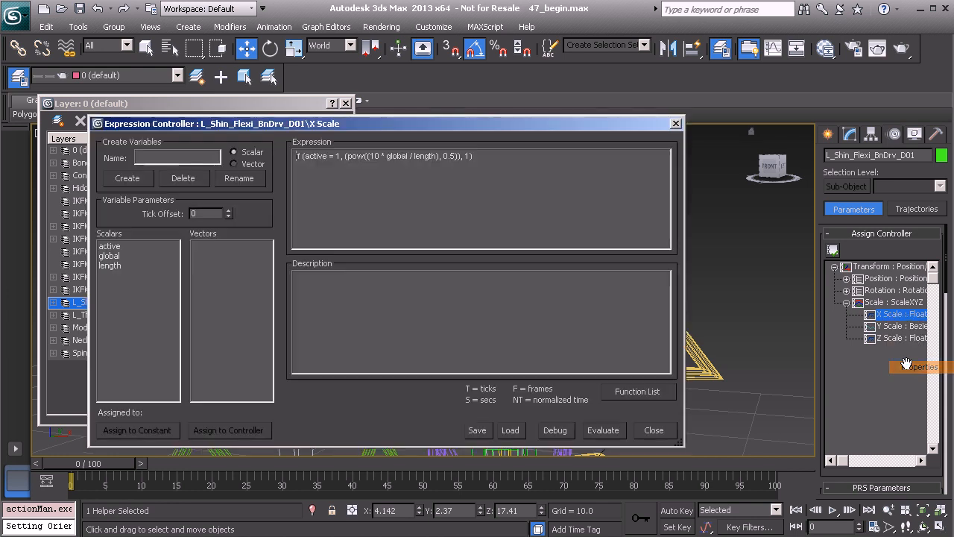
click(556, 430)
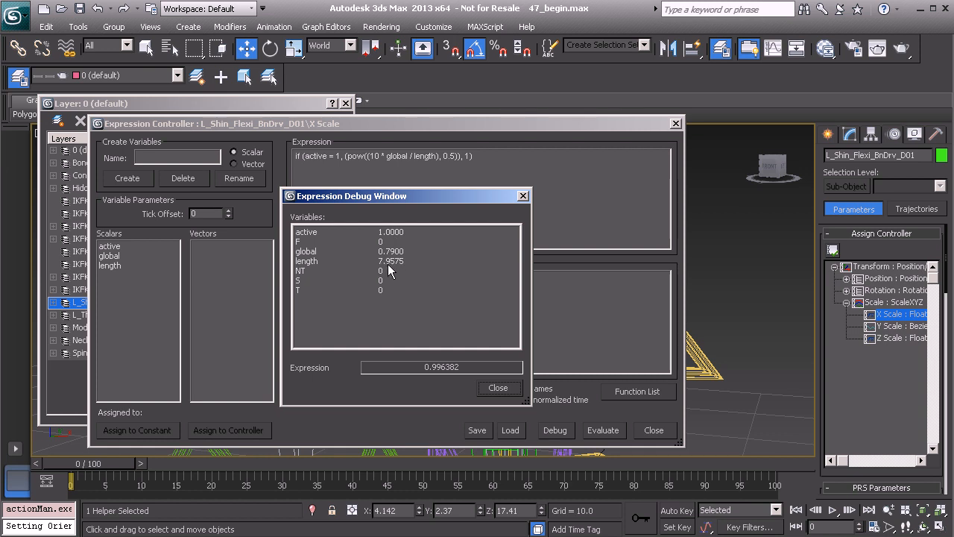
click(523, 196)
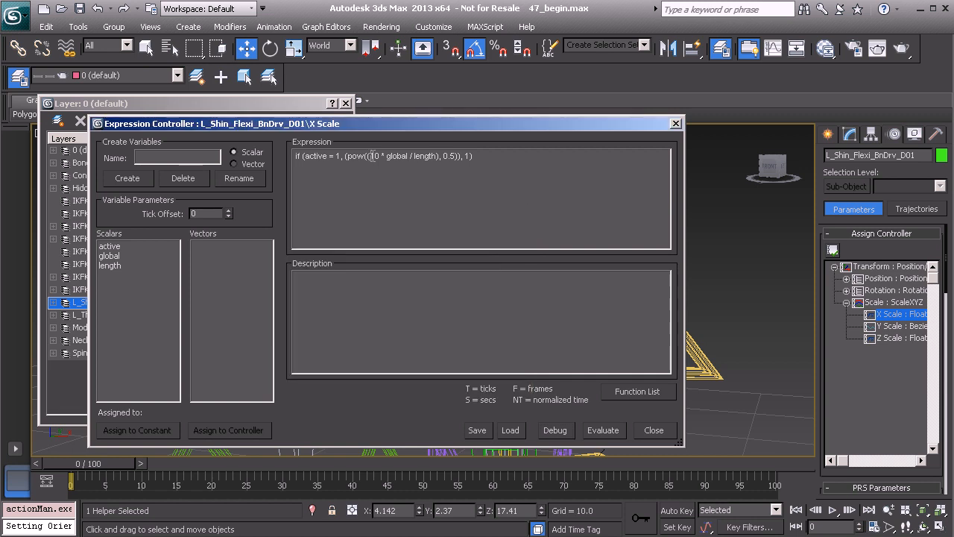
text(7.9575)
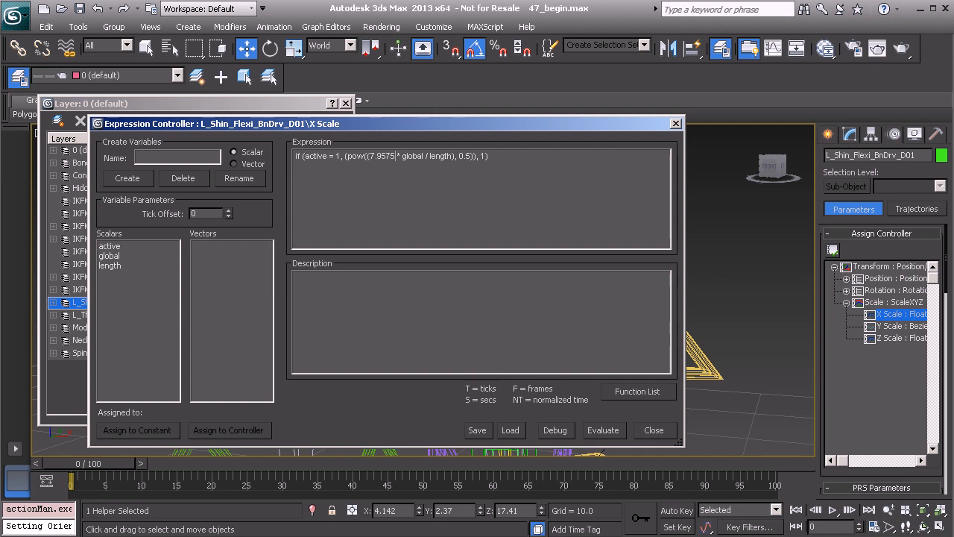
Reassign the global variable to Anim_Global01's Y Scale controller, evaluate the expression, and close the controller.
drag(395, 156, 377, 168)
click(121, 257)
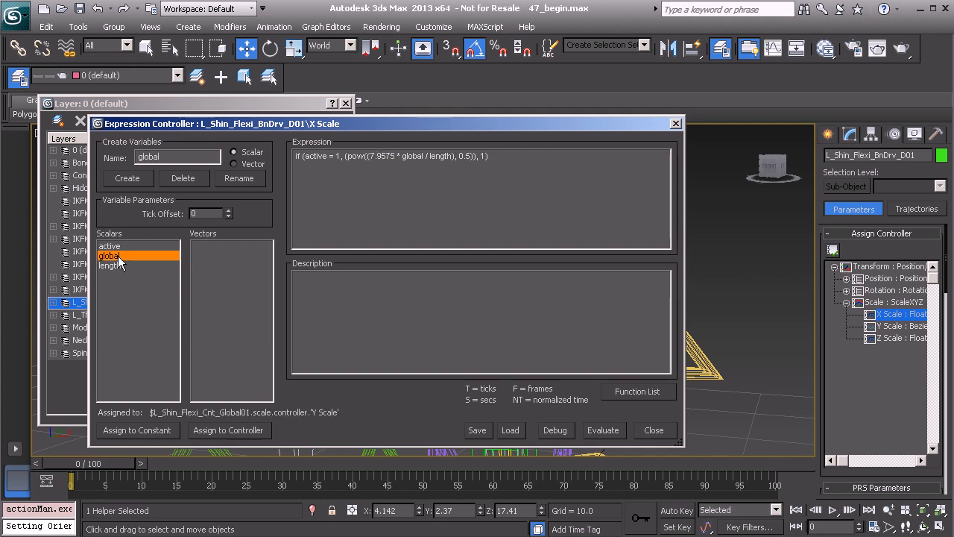
click(225, 430)
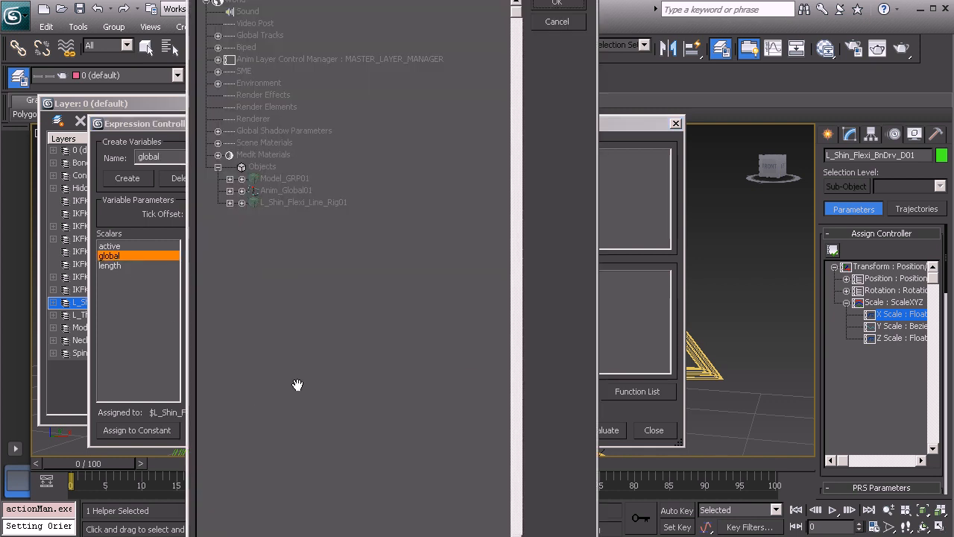
click(241, 191)
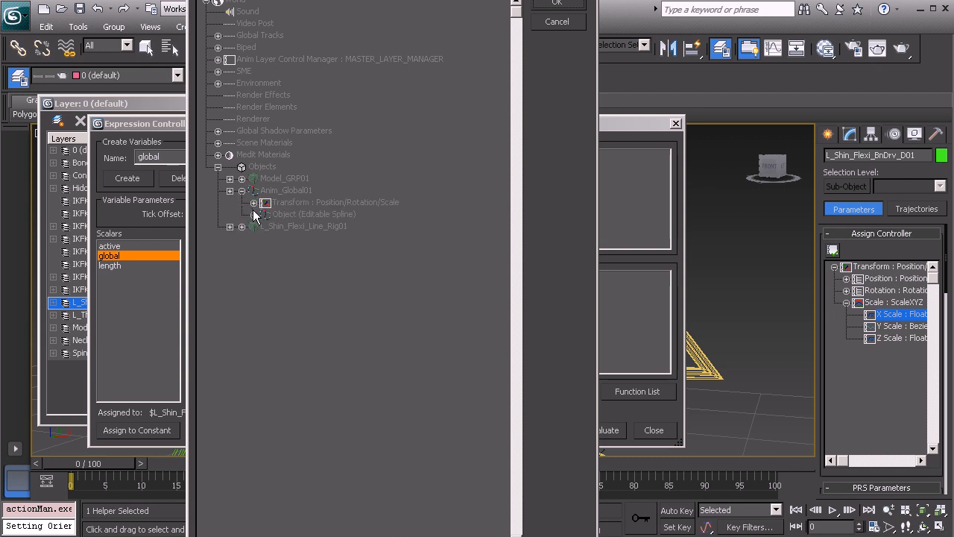
click(253, 203)
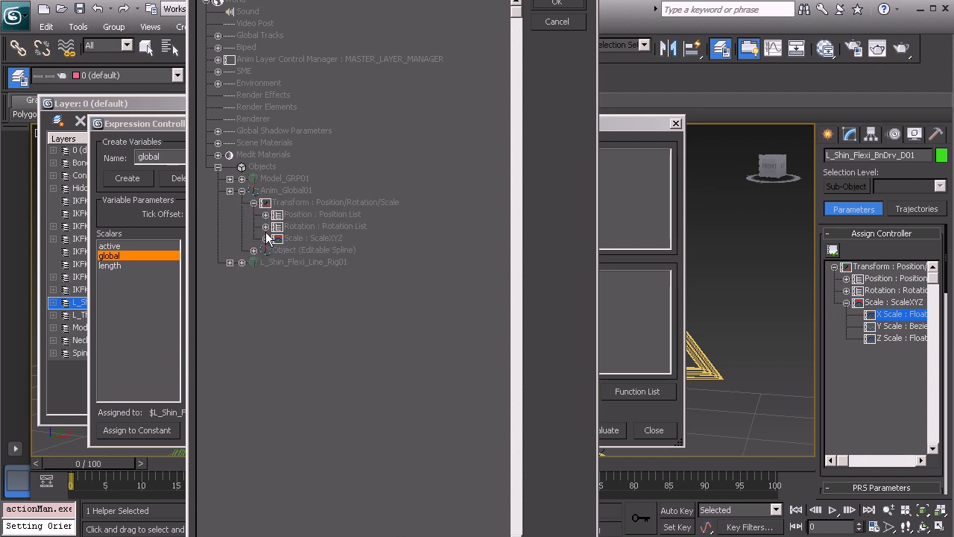
click(265, 238)
click(312, 262)
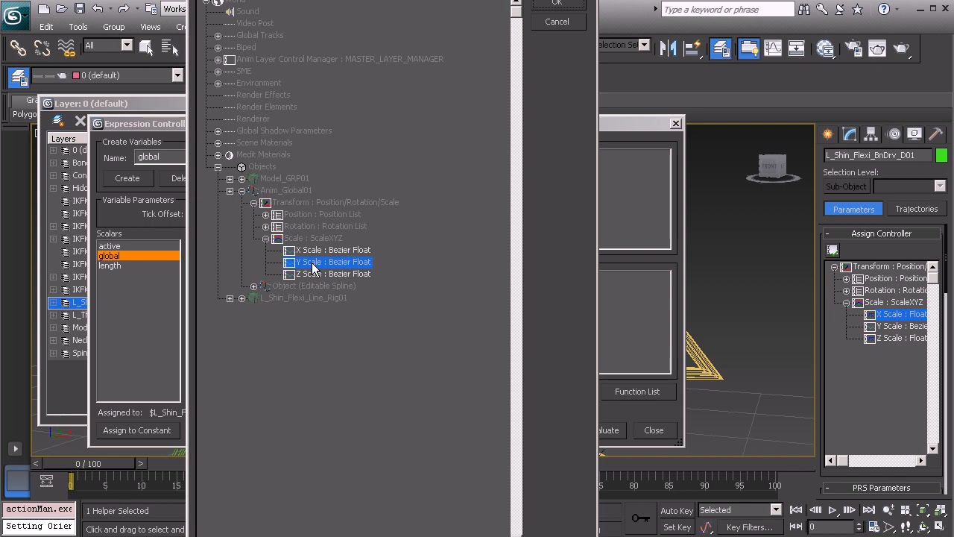
click(558, 6)
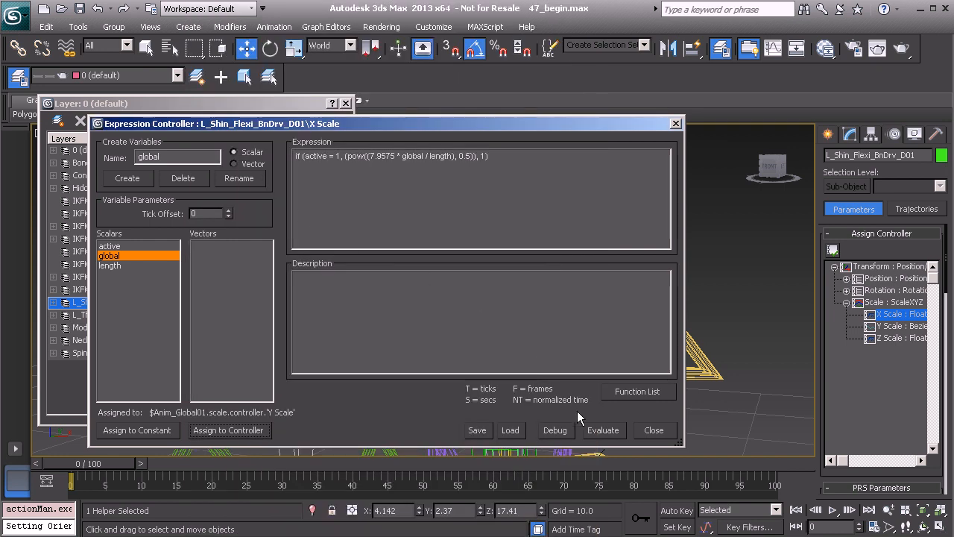
click(599, 431)
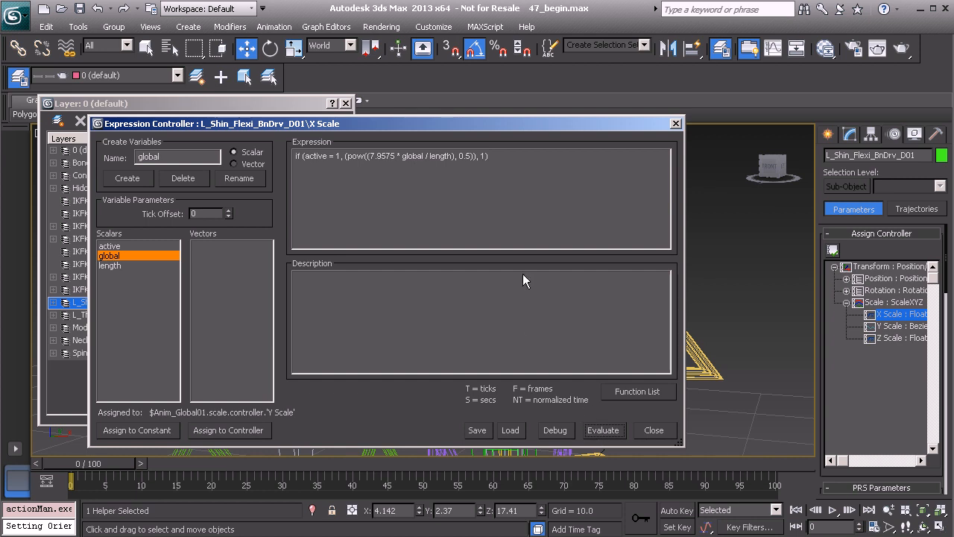
click(676, 123)
Review the Z Scale expression of L_Shin_Flexi_BnDrv_B01.
middle_drag(517, 319, 503, 262)
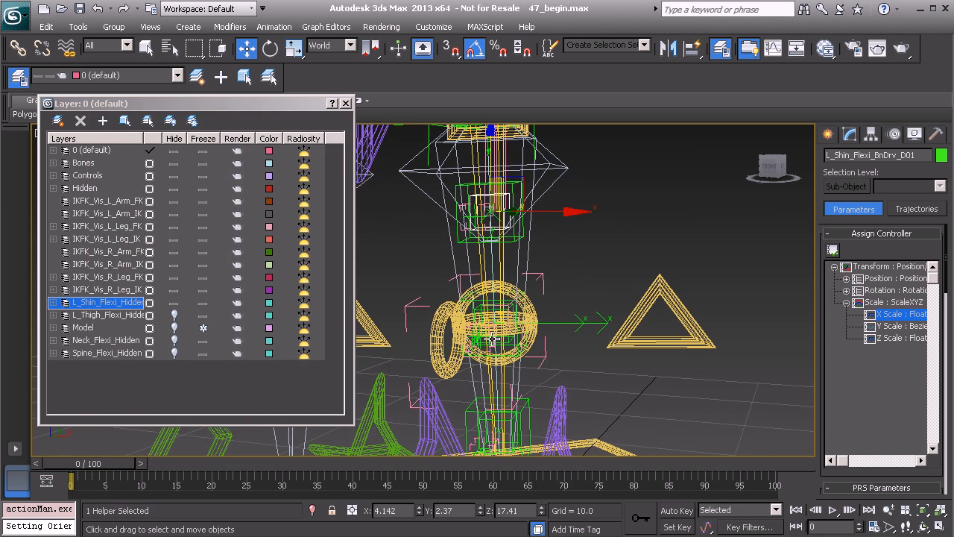
middle_drag(494, 365, 486, 274)
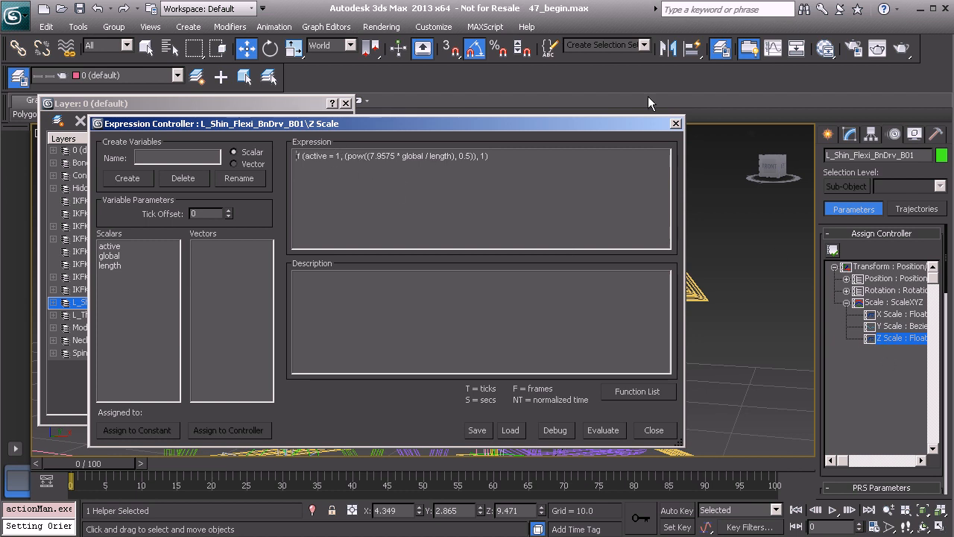
click(675, 122)
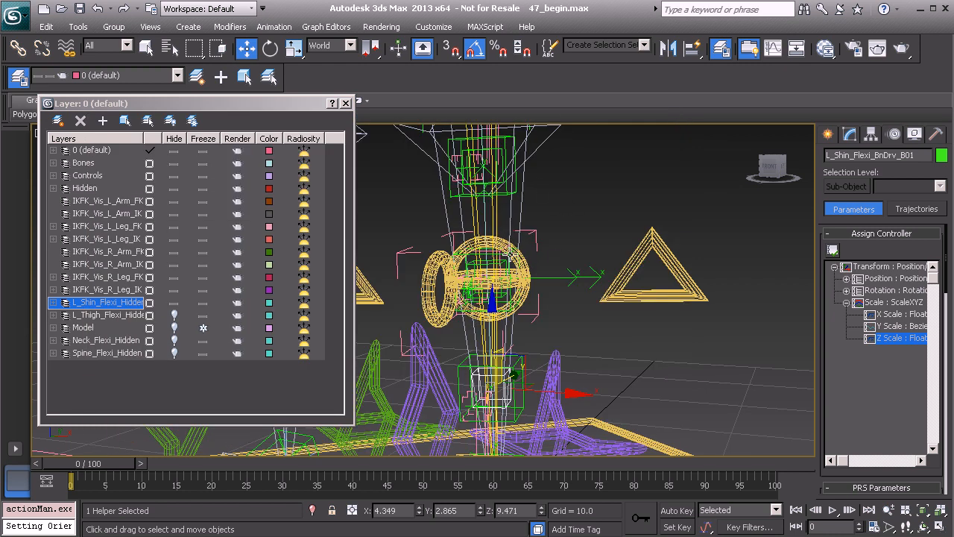
Select the Anim_Pelvis01 control and show its custom attributes.
alt+middle_drag(583, 265, 552, 283)
click(654, 281)
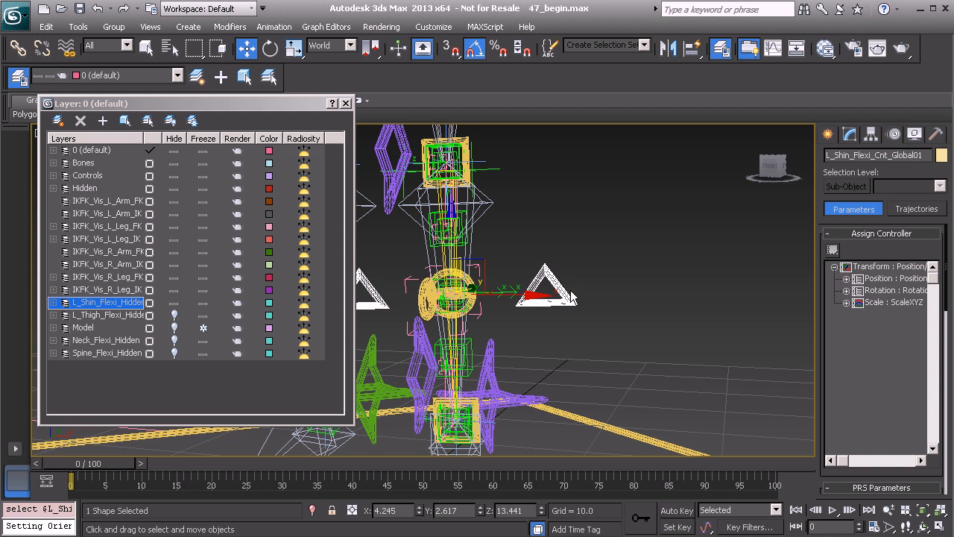
mouse_move(546, 259)
middle_down()
mouse_move(551, 321)
mouse_move(569, 345)
middle_up()
middle_drag(554, 287, 594, 370)
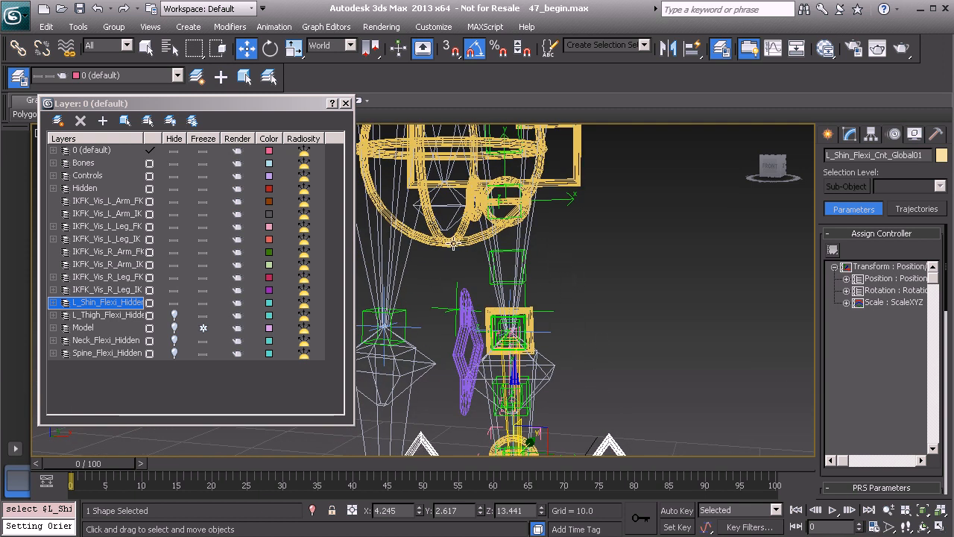
click(453, 244)
click(849, 135)
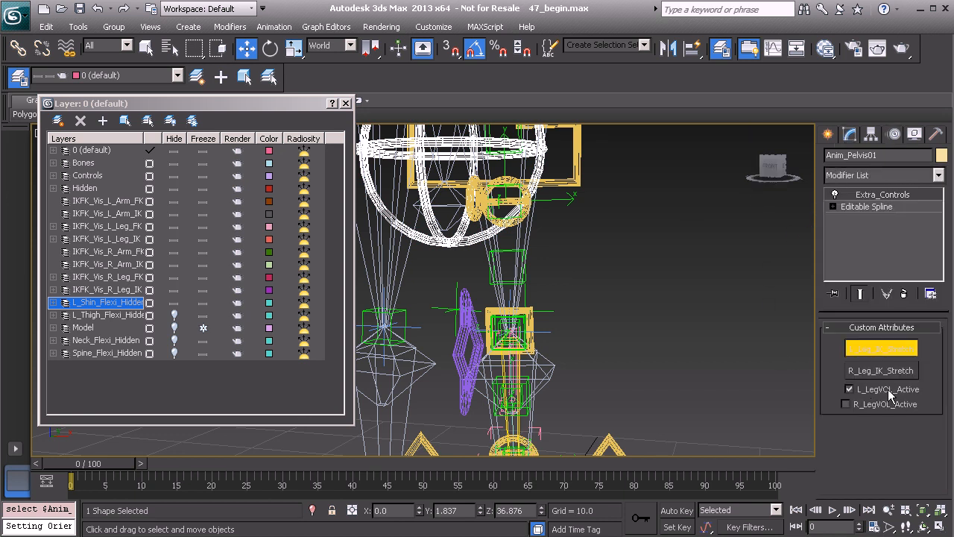
middle_drag(588, 335, 557, 195)
right_click(557, 195)
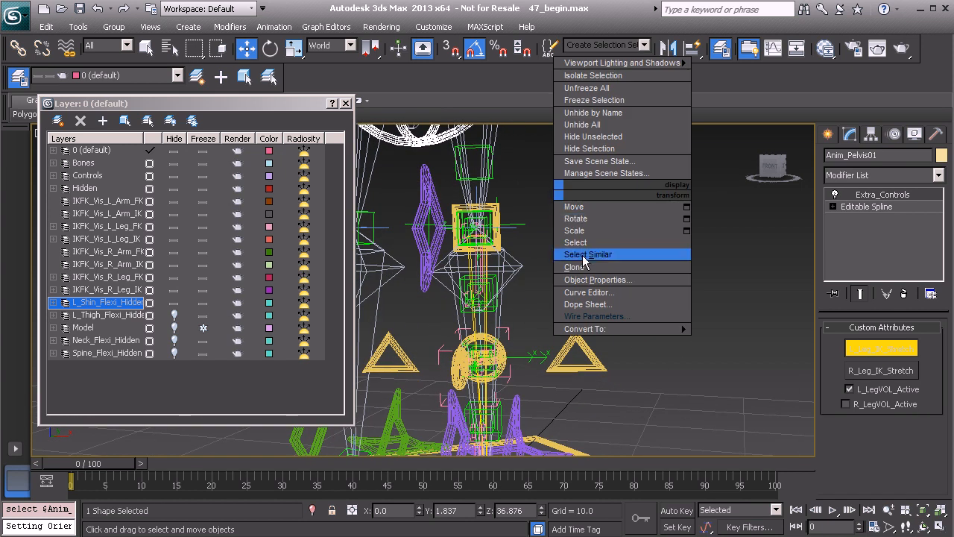
click(605, 318)
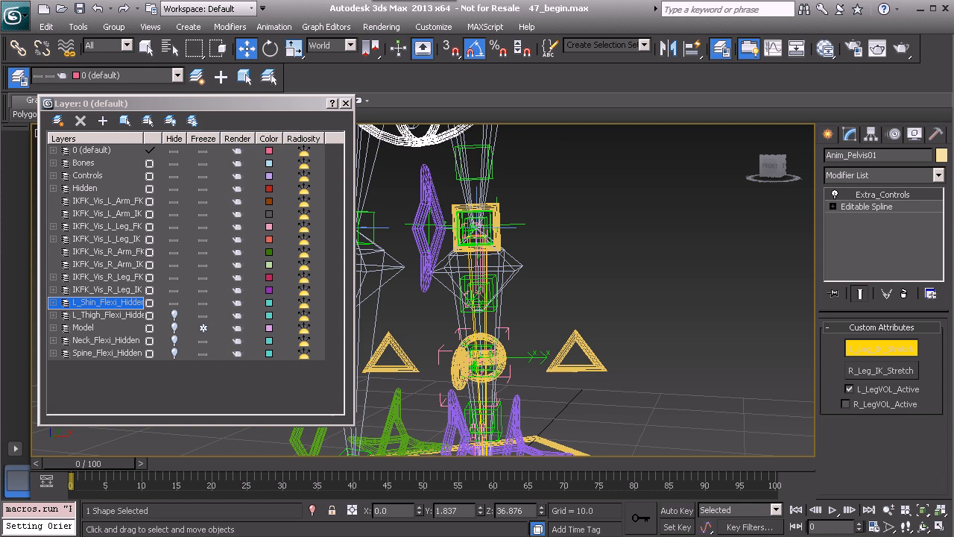
right_click(583, 202)
Start wiring Anim_Pelvis01's L_LegVOL_Active custom attribute and pick the L_Shin_Flexi_Cnt_Global01 triangle control as the target.
middle_drag(550, 208, 571, 335)
scroll(571, 335, down, 2)
scroll(550, 206, down, 2)
scroll(541, 216, up, 1)
right_click(547, 176)
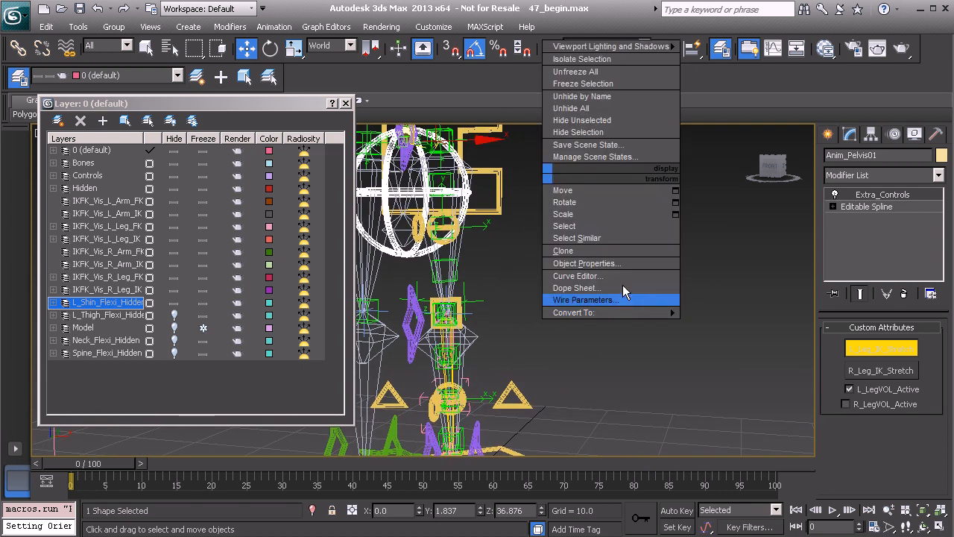
click(596, 300)
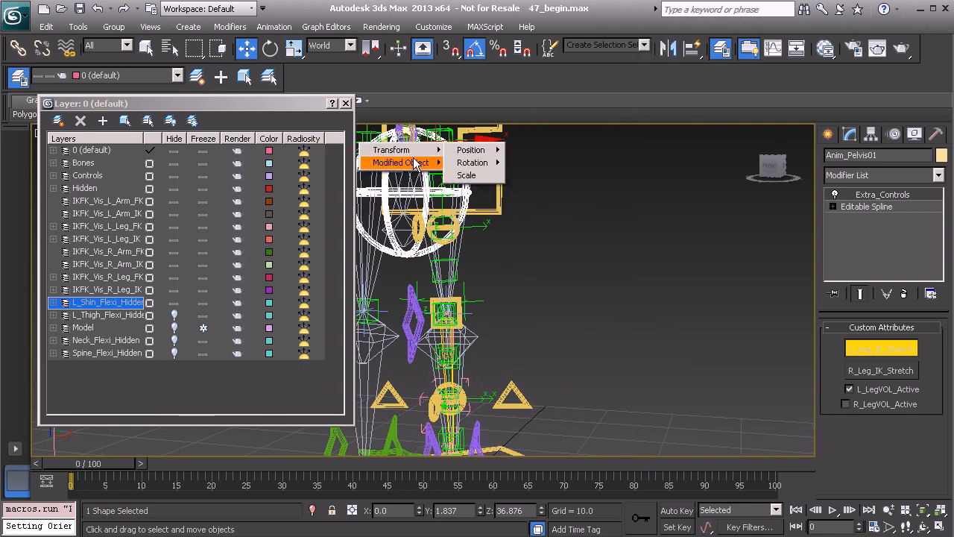
mouse_move(416, 162)
mouse_move(472, 162)
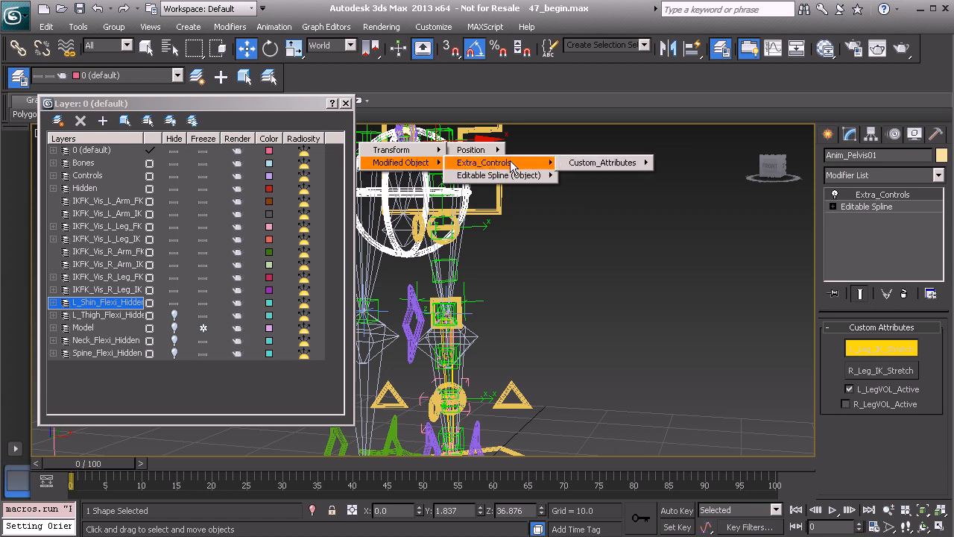
mouse_move(632, 165)
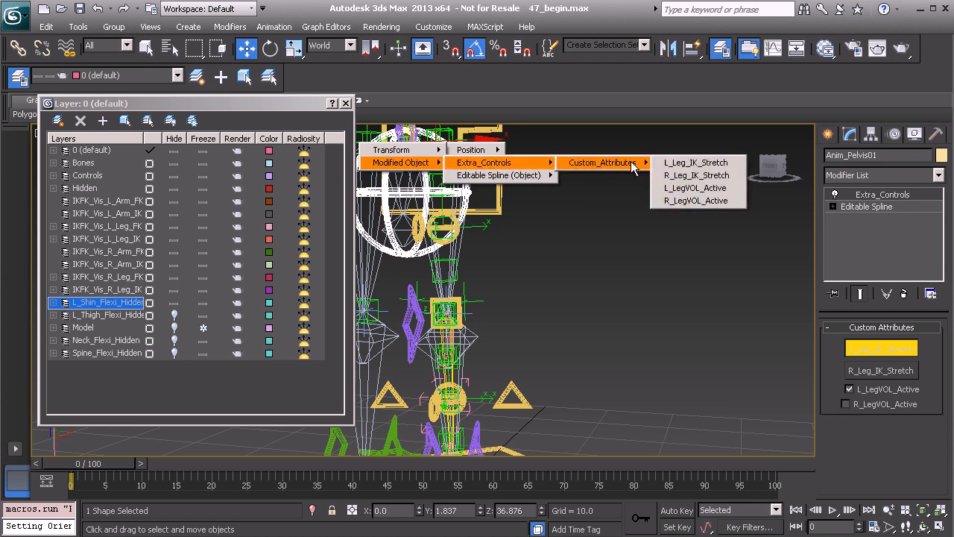
click(695, 189)
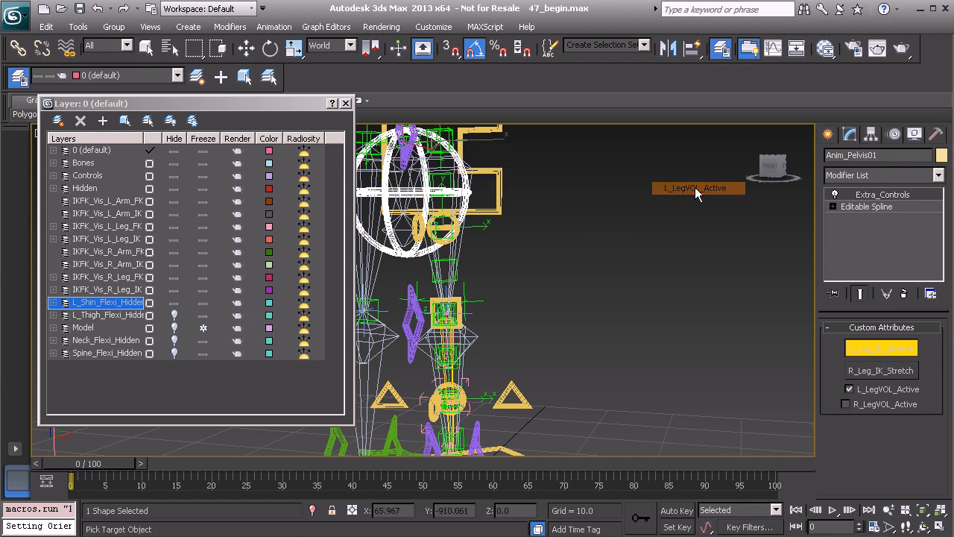
click(518, 393)
Wire it to the target's Global_Volume active attribute, with control flowing from the pelvis, connect, and close the wiring dialog.
mouse_move(527, 403)
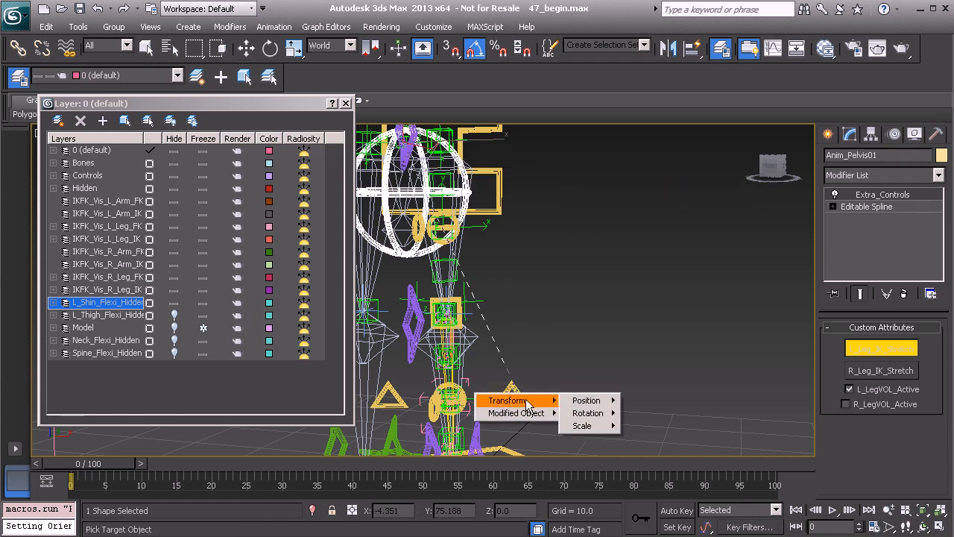
mouse_move(600, 413)
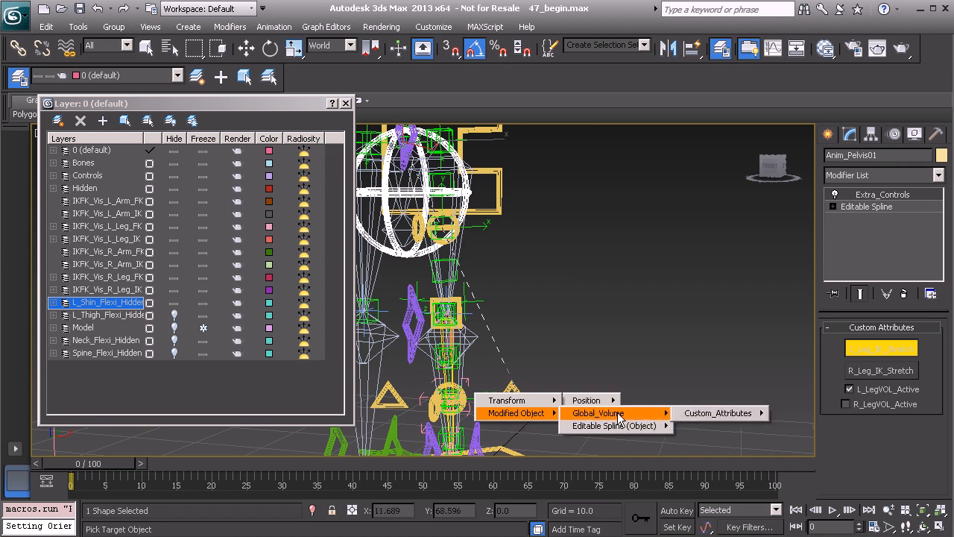
mouse_move(716, 413)
click(788, 413)
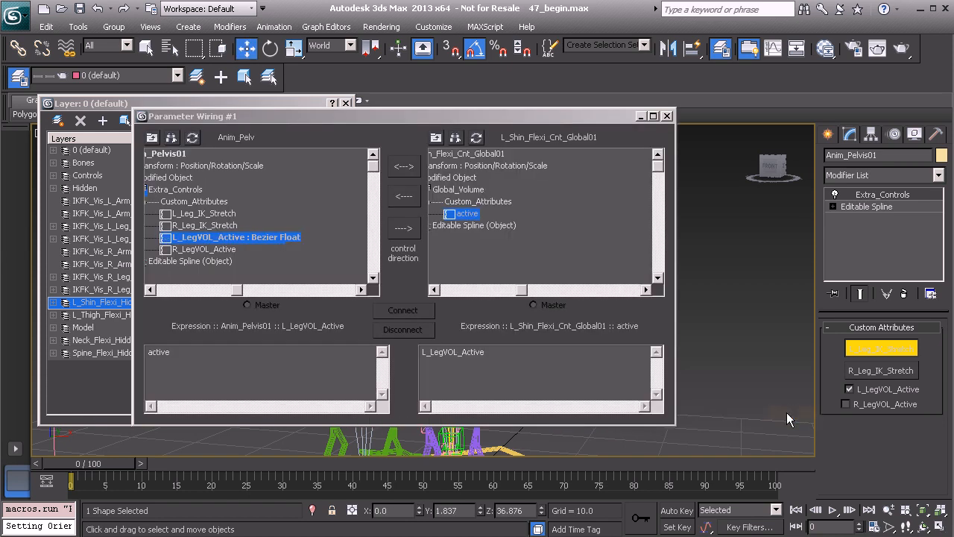
click(407, 230)
click(406, 312)
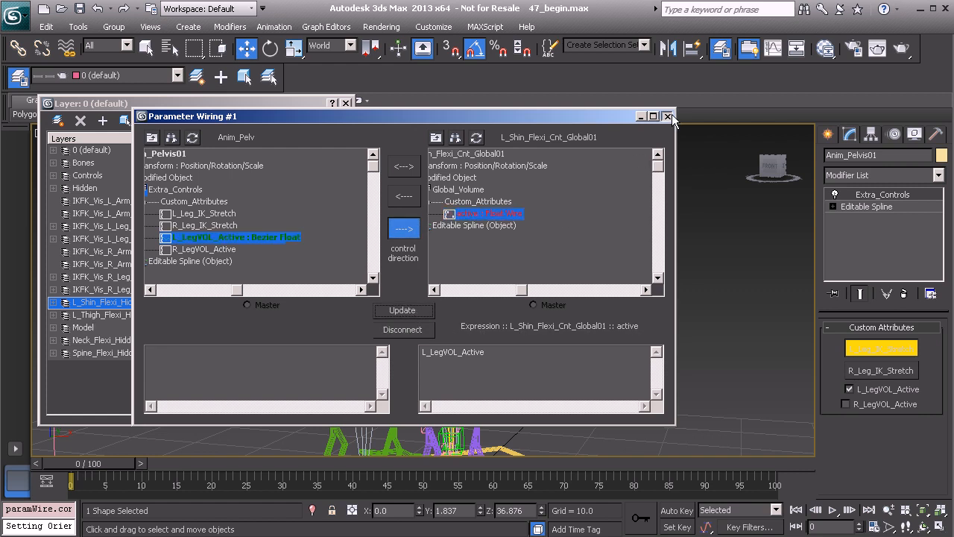
click(667, 116)
Select the L_Shin_Flexi_Cnt_Global01 control to check its active attribute, and hide the L_Shin_Flexi_Hidden layer.
middle_drag(500, 376, 505, 267)
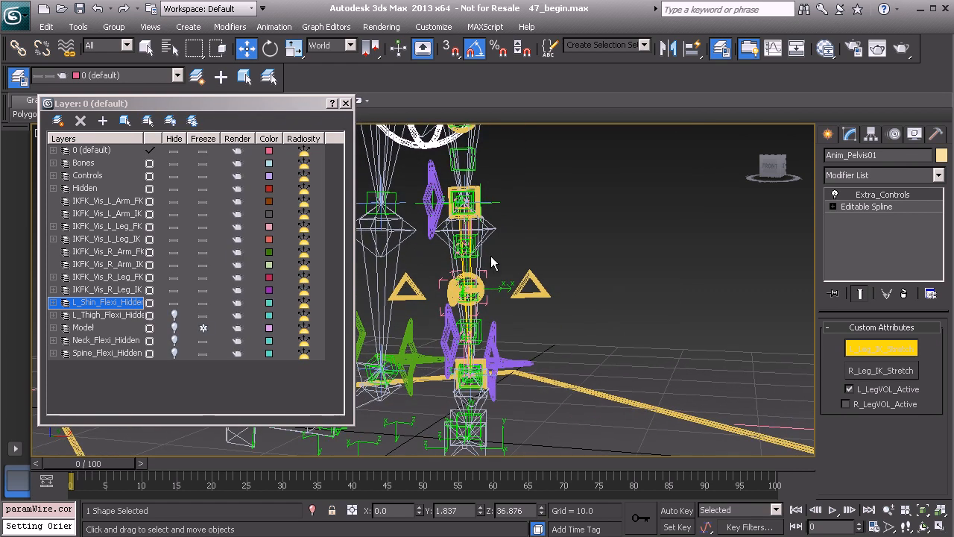
click(542, 287)
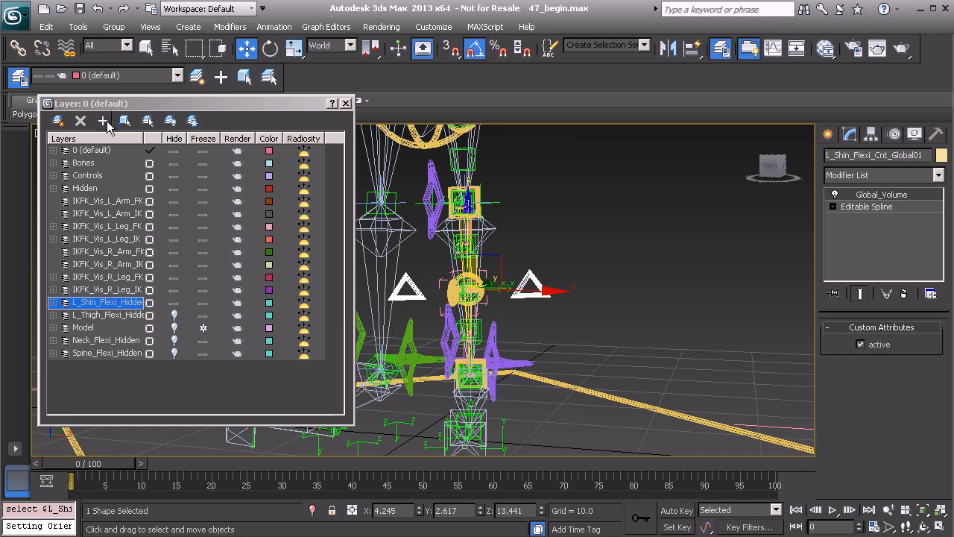
click(173, 303)
alt+middle_drag(594, 298, 540, 293)
scroll(539, 293, up, 2)
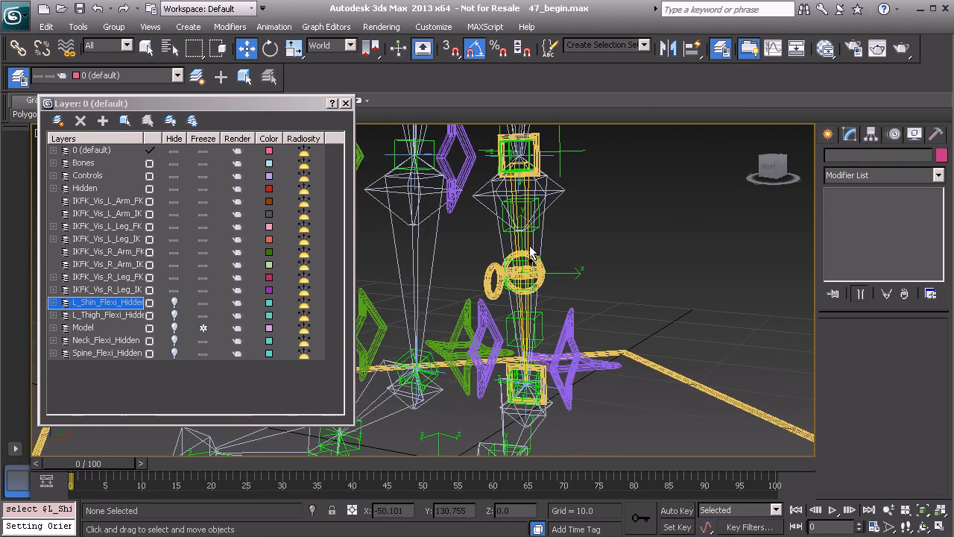
click(537, 155)
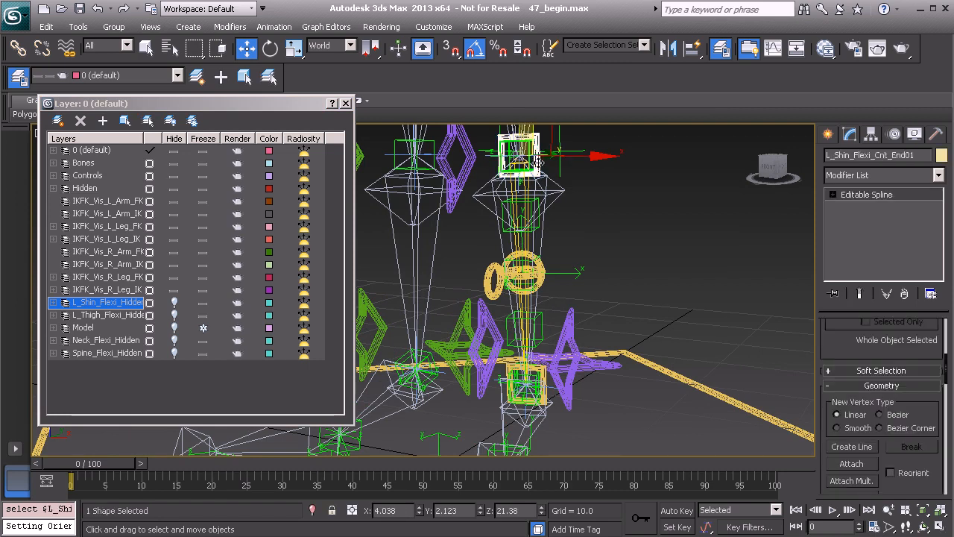
middle_drag(503, 235, 460, 168)
scroll(476, 291, up, 2)
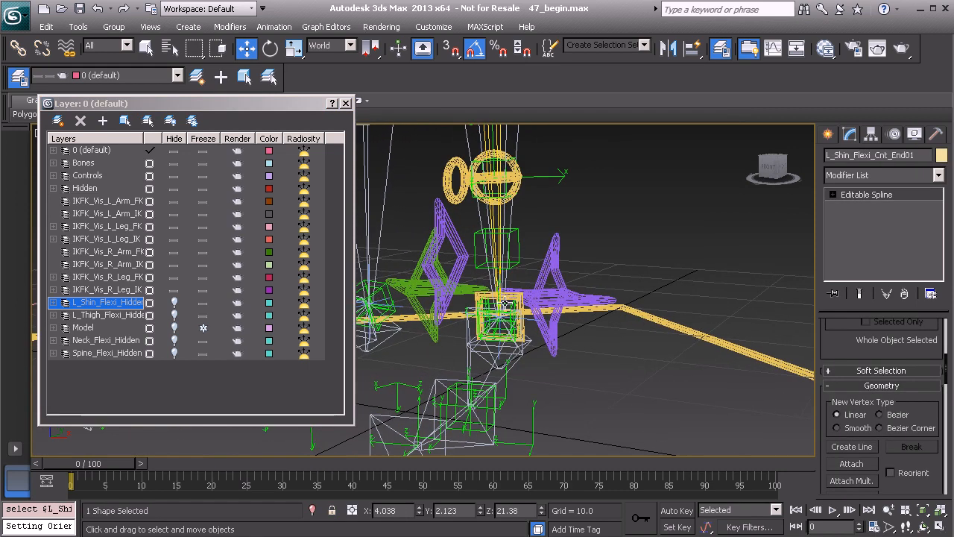
ctrl+click(521, 320)
key(ctrl+z)
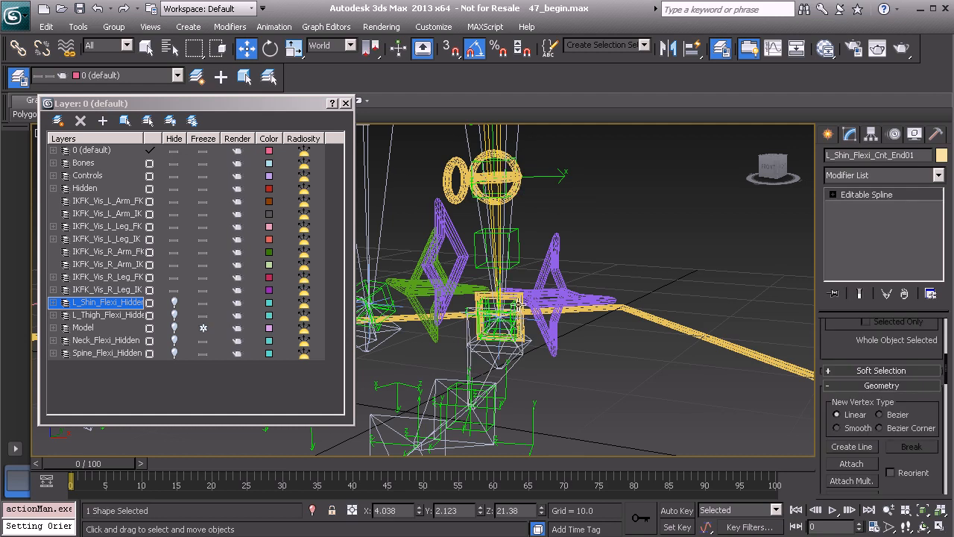
ctrl+click(516, 298)
middle_drag(520, 245, 513, 307)
click(102, 122)
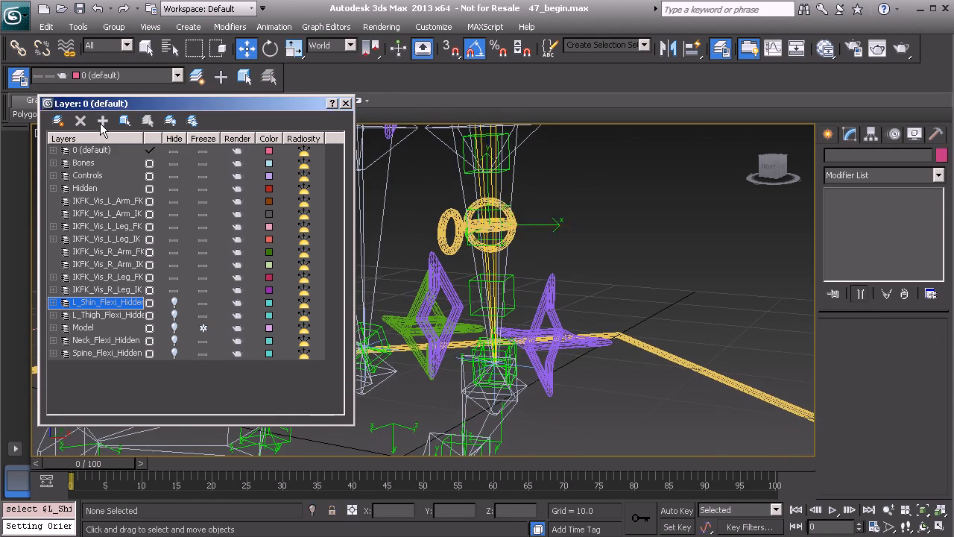
Hide the Hidden layer.
middle_drag(554, 270, 477, 224)
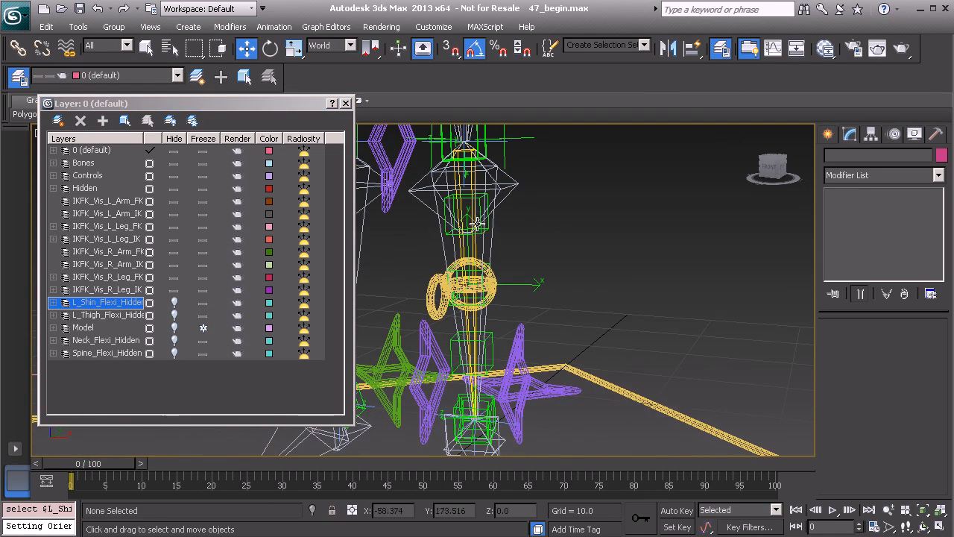
click(178, 190)
middle_drag(477, 228, 510, 251)
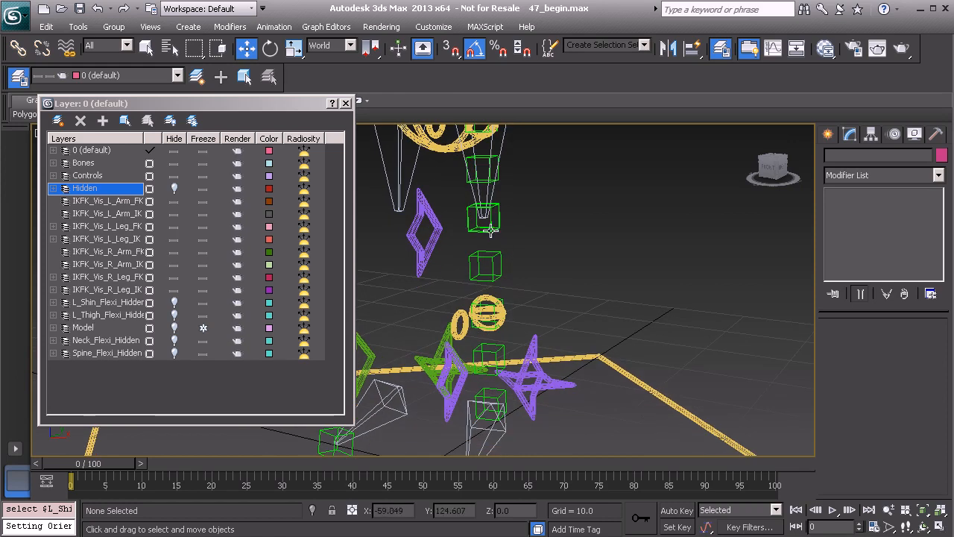
Select the six green shin flexi helper boxes and add them to the Bones layer.
click(486, 226)
middle_drag(508, 264, 504, 235)
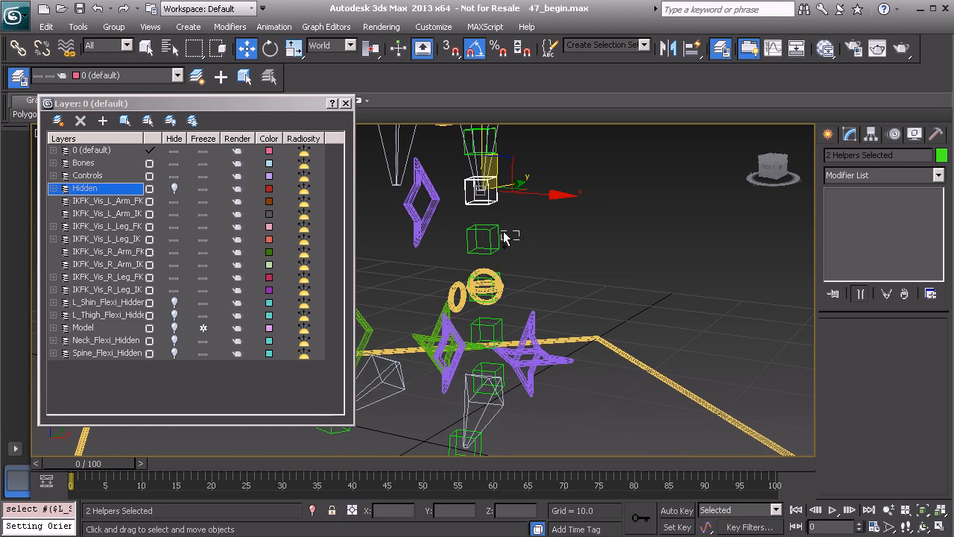
ctrl+click(483, 228)
middle_drag(515, 270, 505, 239)
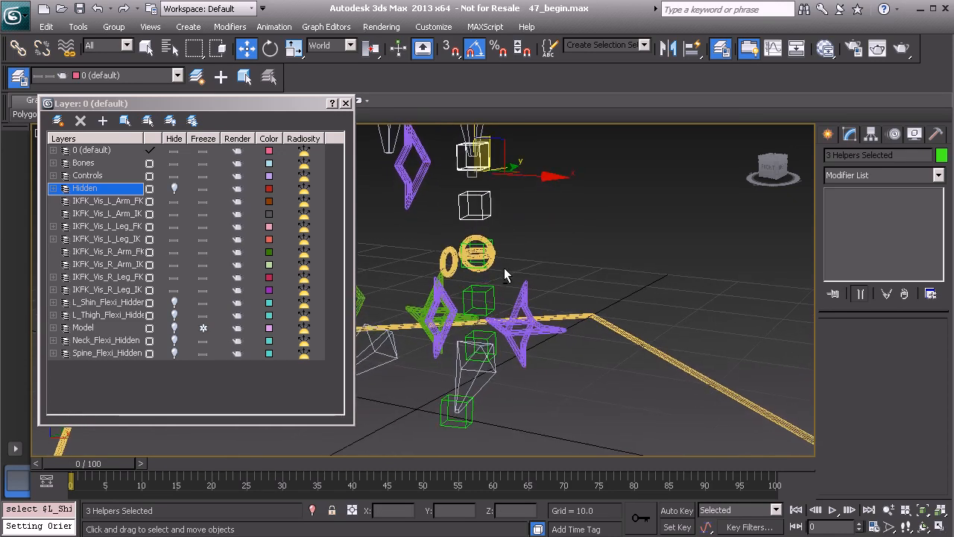
scroll(507, 239, up, 3)
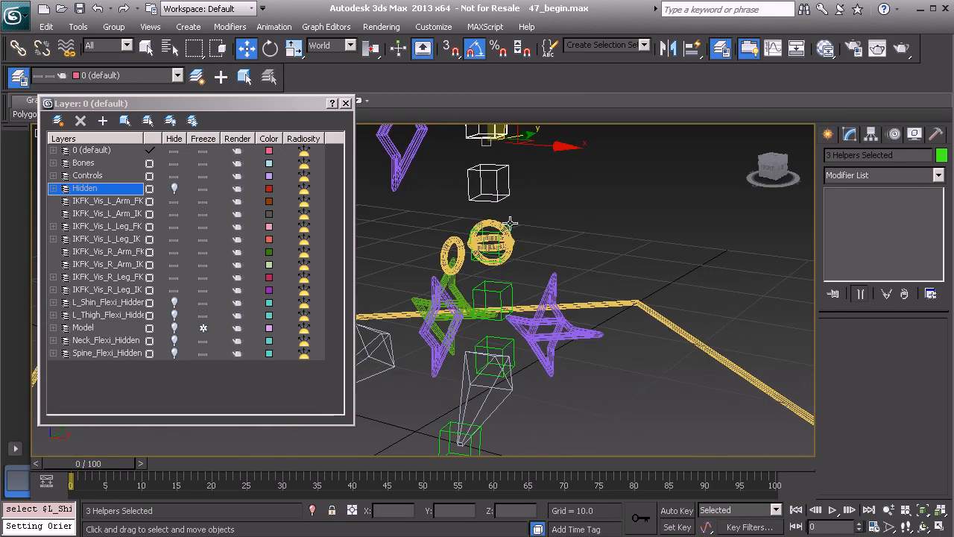
ctrl+click(510, 228)
ctrl+click(508, 289)
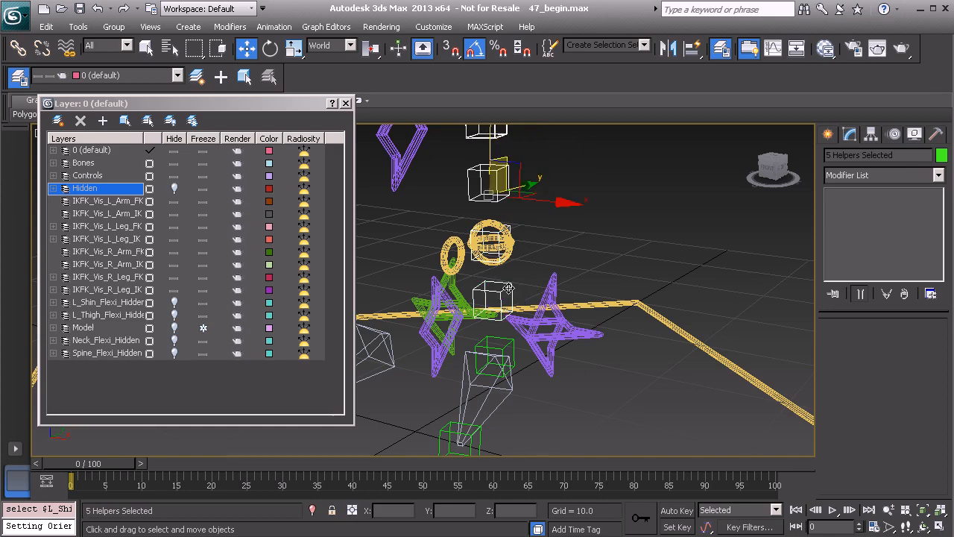
ctrl+click(514, 342)
click(84, 162)
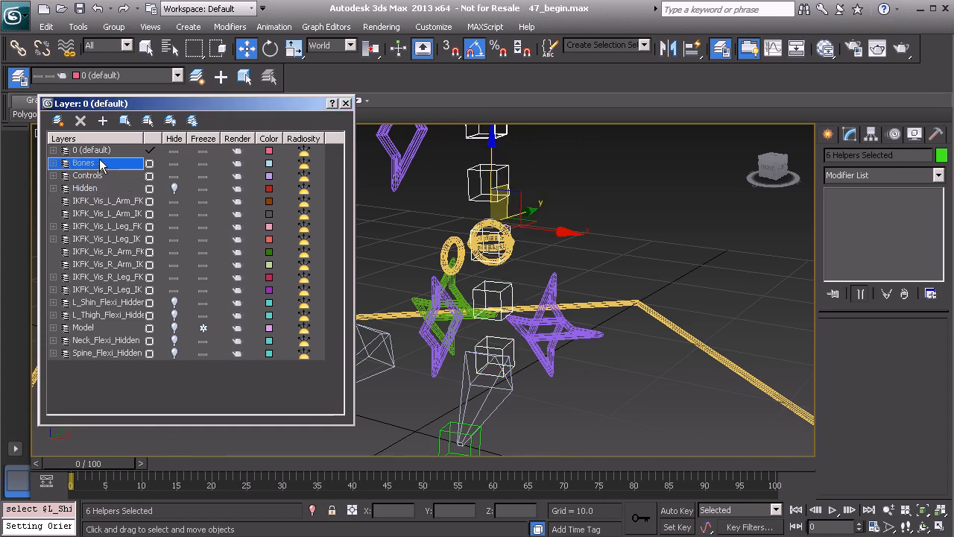
click(104, 121)
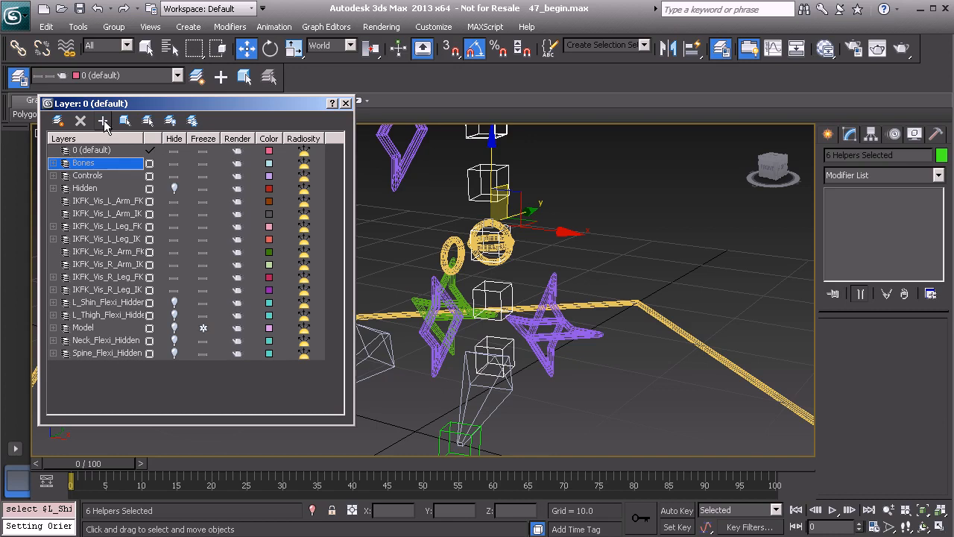
Toggle the Bones and Controls layers' visibility to check their contents, and unhide the Hidden layer.
click(174, 163)
click(174, 163)
click(174, 176)
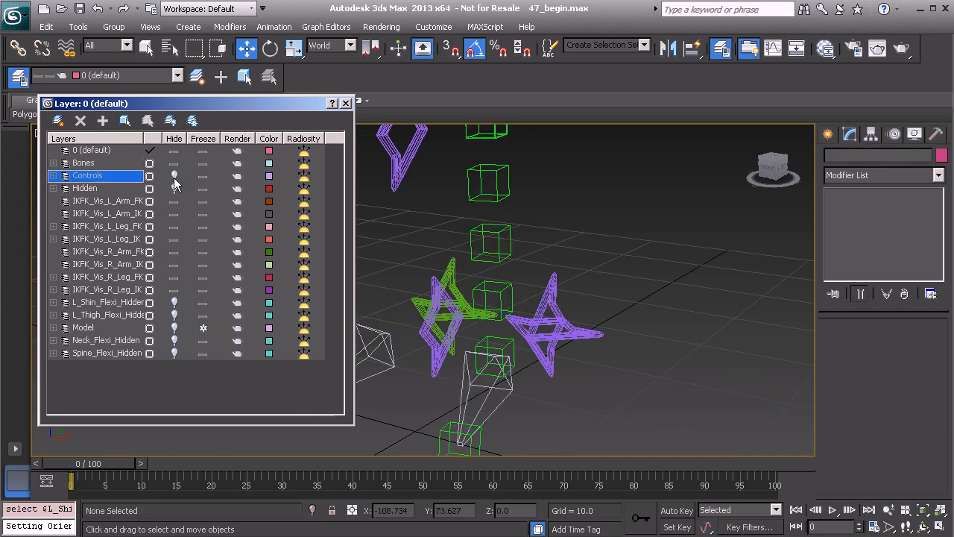
click(174, 176)
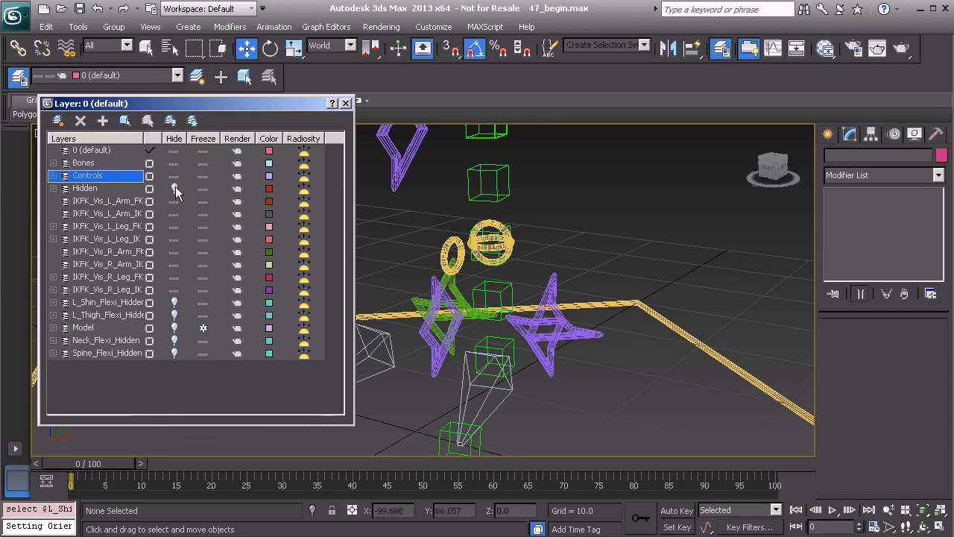
click(174, 188)
Select the BnDrv_Anim_L_Shin_FK01 bone and hide it.
middle_drag(572, 321, 576, 337)
scroll(522, 390, up, 6)
scroll(526, 188, up, 1)
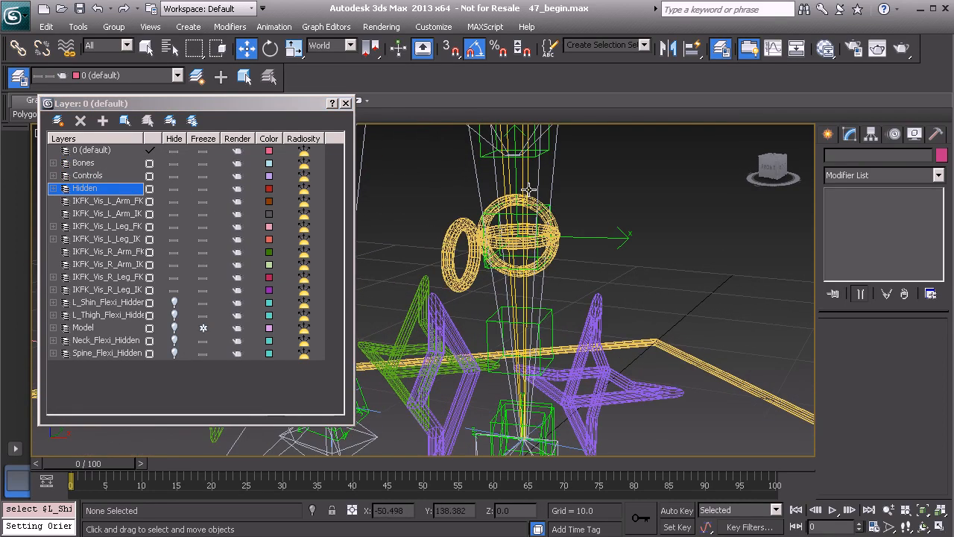
click(527, 183)
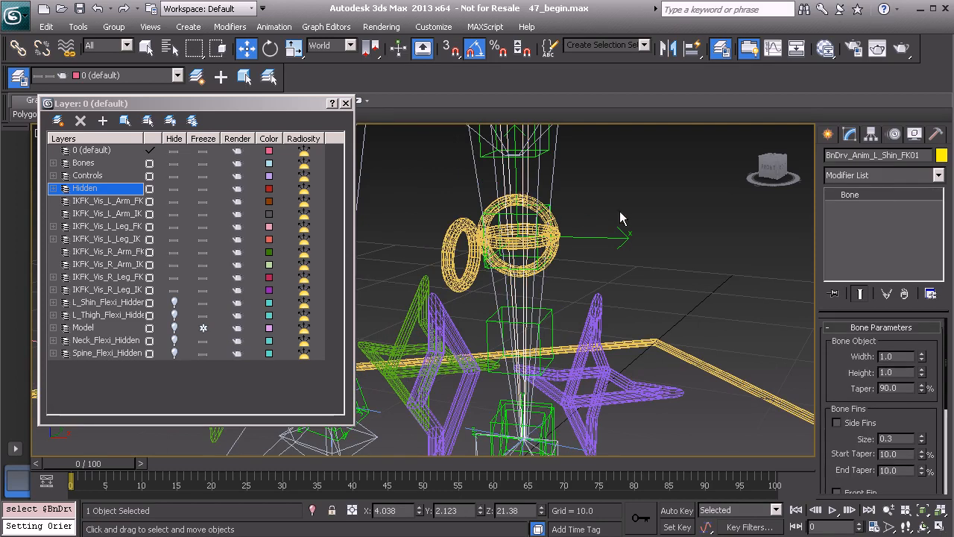
click(914, 135)
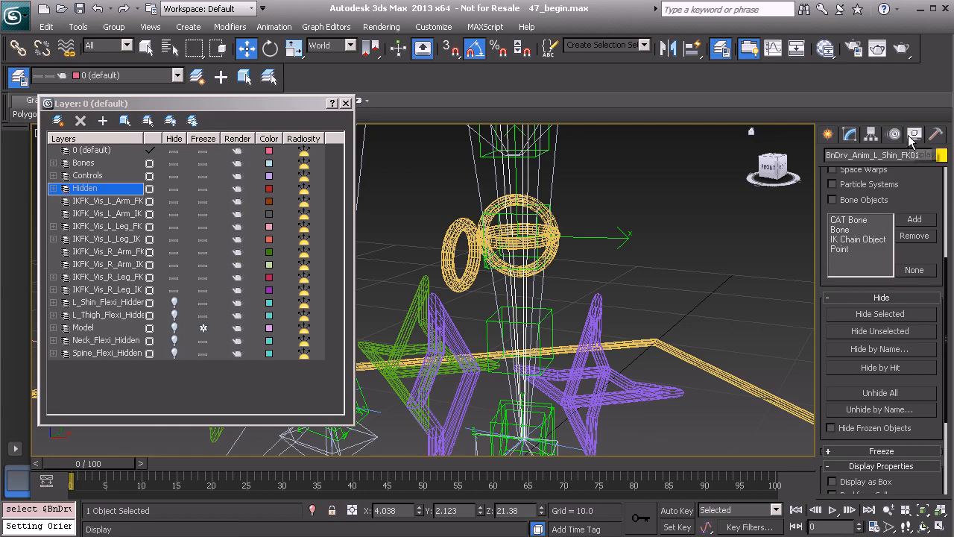
click(884, 313)
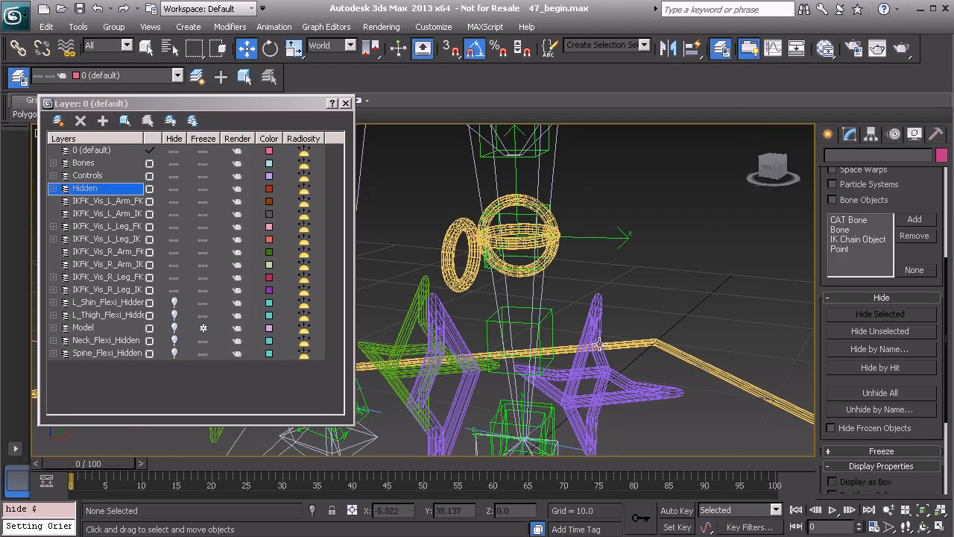
Close the Layer Manager.
scroll(477, 259, down, 3)
middle_drag(462, 340, 446, 236)
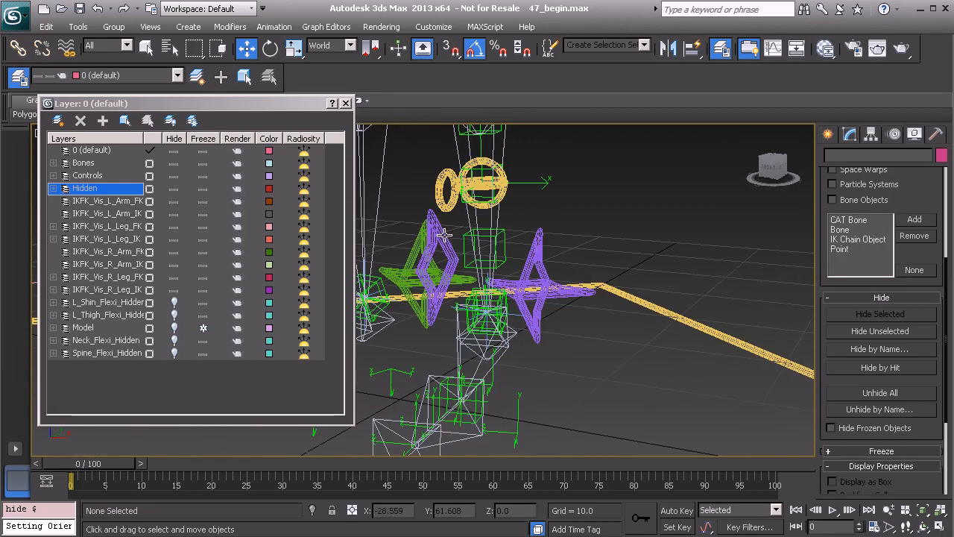
click(346, 103)
Inspect the leg rig and its shin controls from several angles.
alt+middle_drag(493, 243, 460, 311)
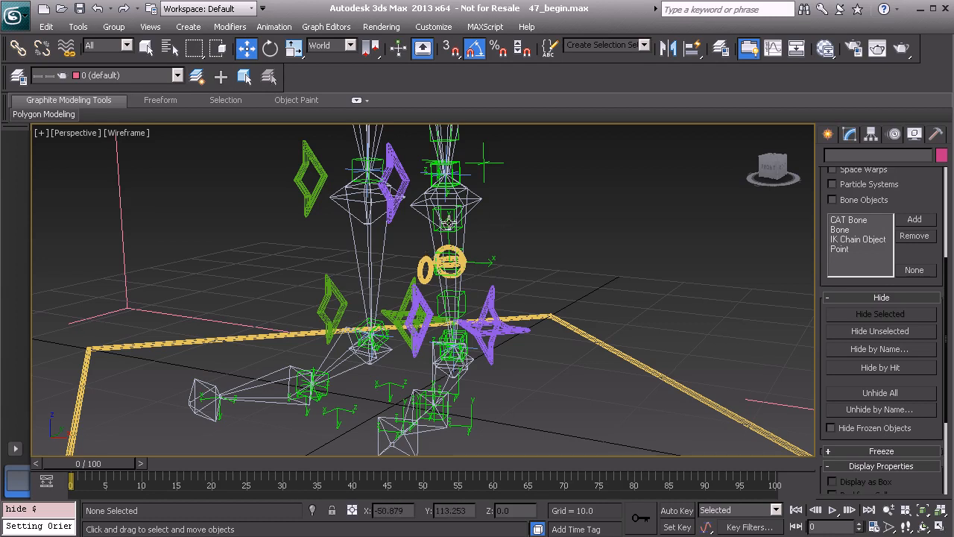
alt+middle_drag(456, 225, 415, 261)
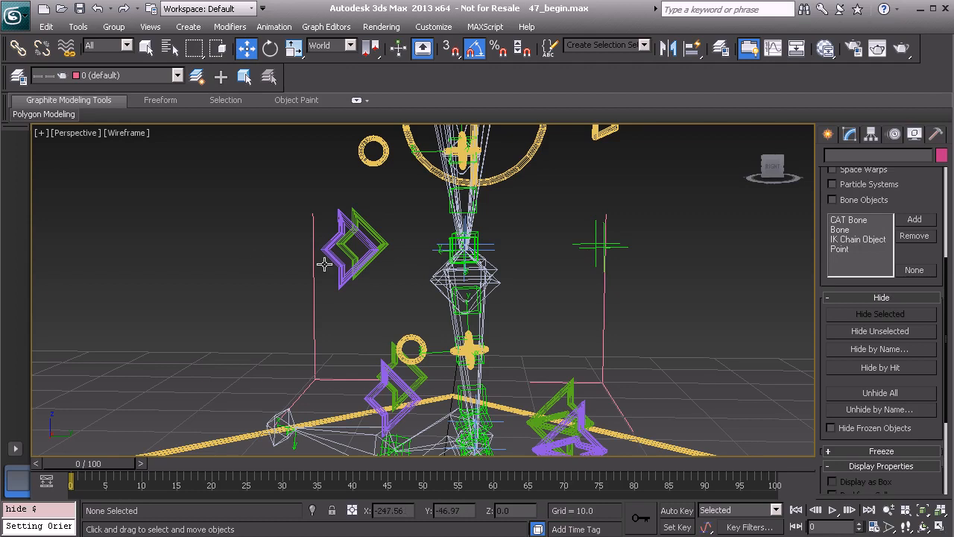
alt+middle_drag(415, 264, 406, 233)
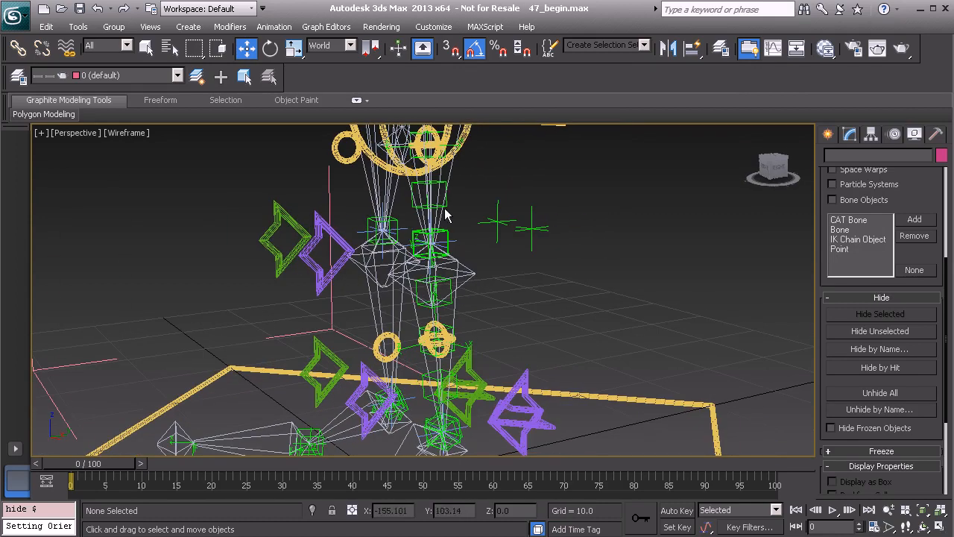
alt+middle_drag(427, 244, 434, 266)
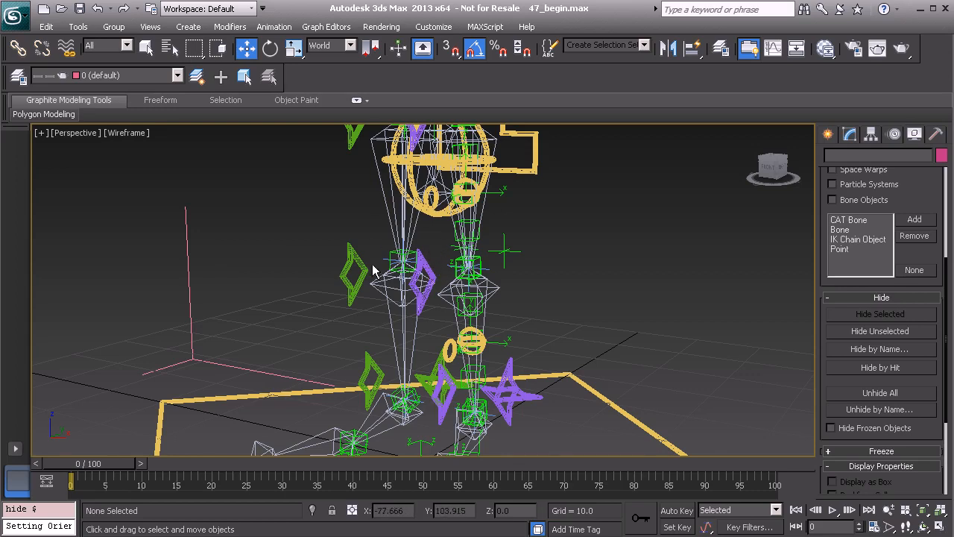
middle_drag(395, 249, 431, 252)
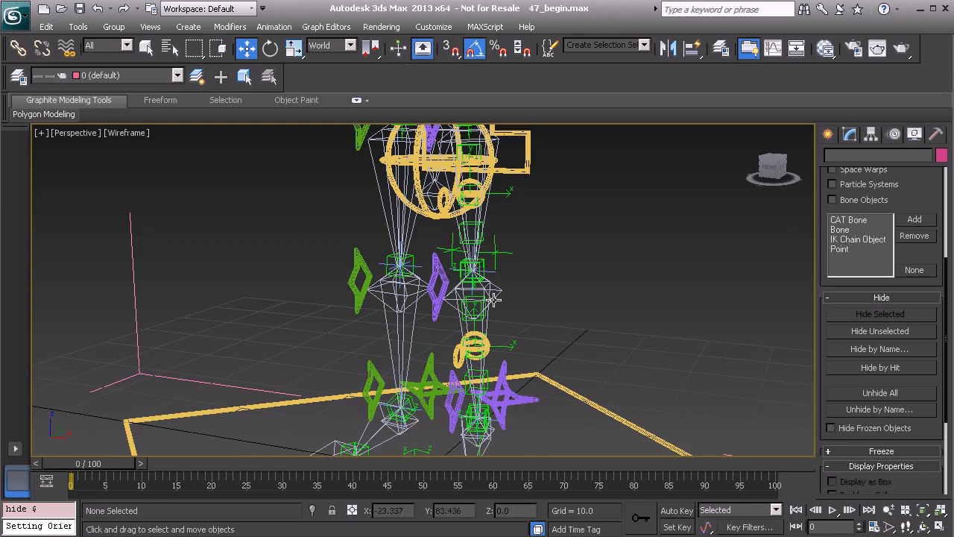
alt+middle_drag(483, 269, 471, 280)
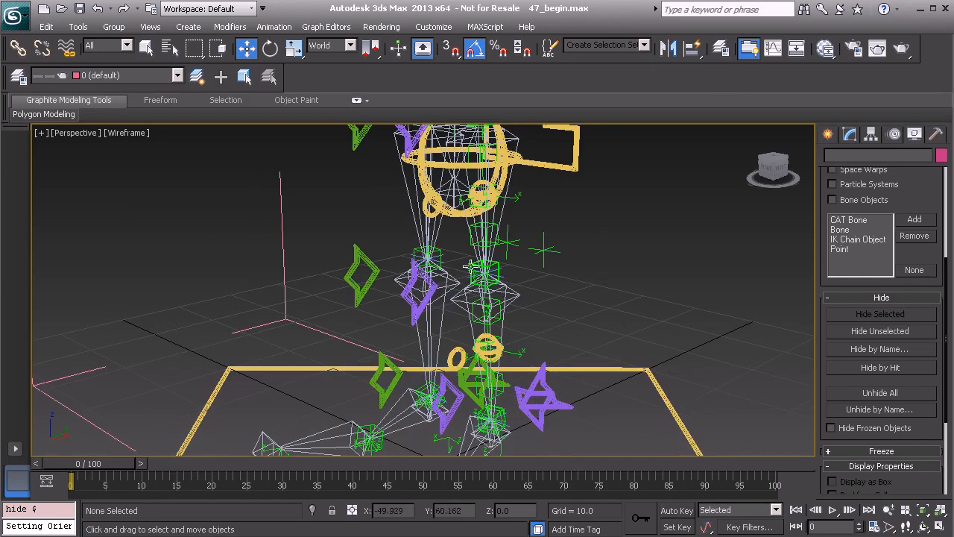